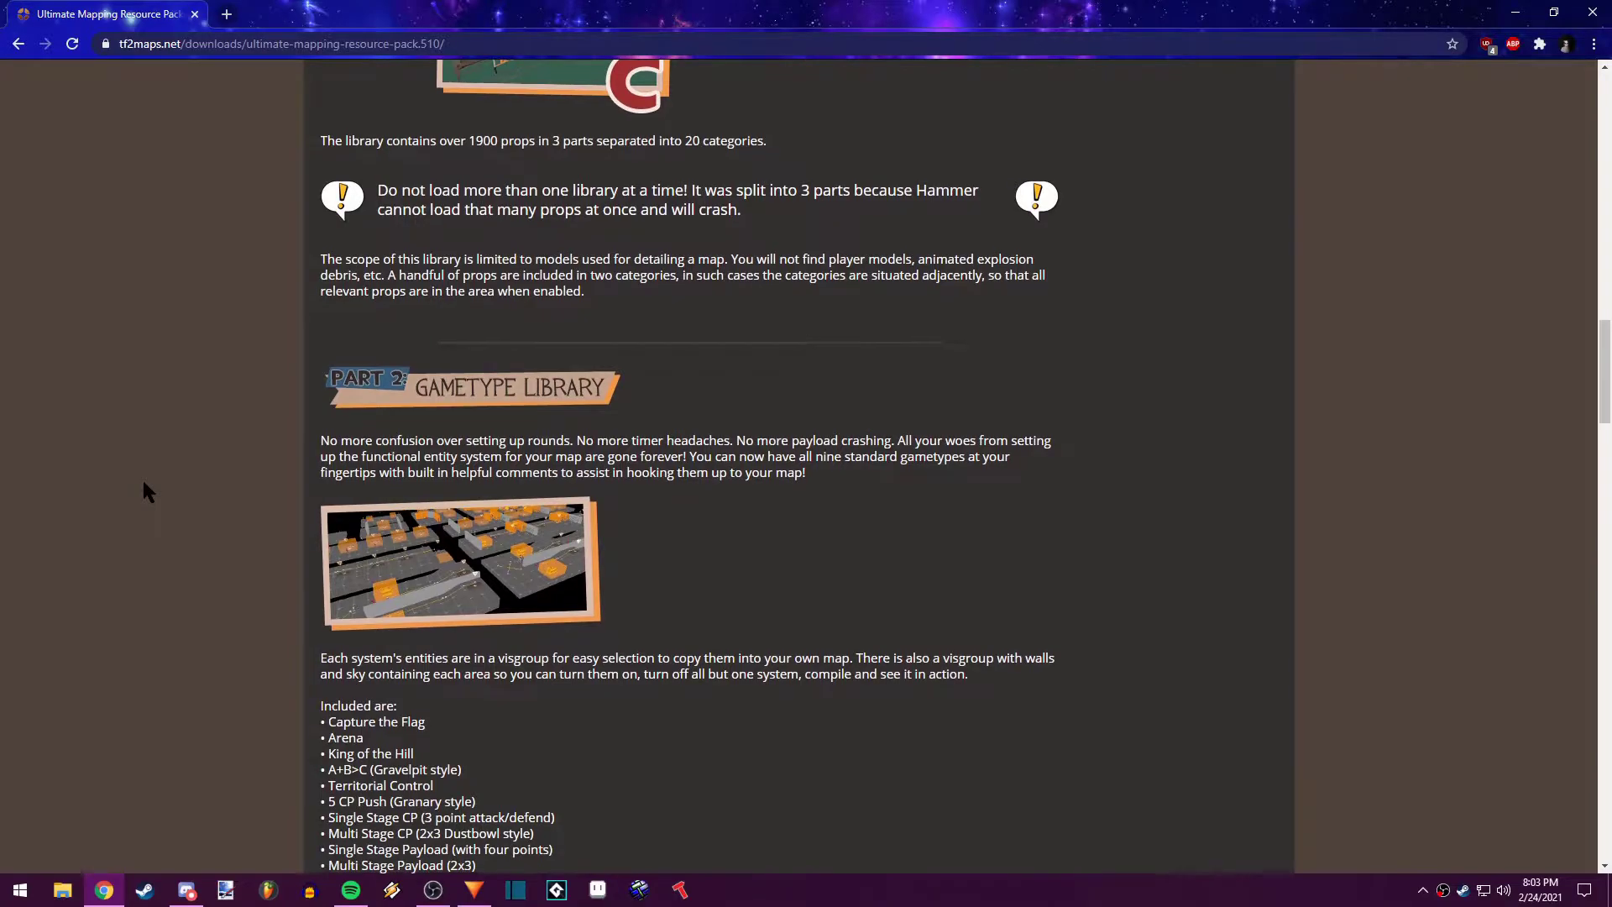
Read the gametype library, improved FGD and additional resources sections of the Ultimate Mapping Resource Pack page
scroll(145, 491, down, 5)
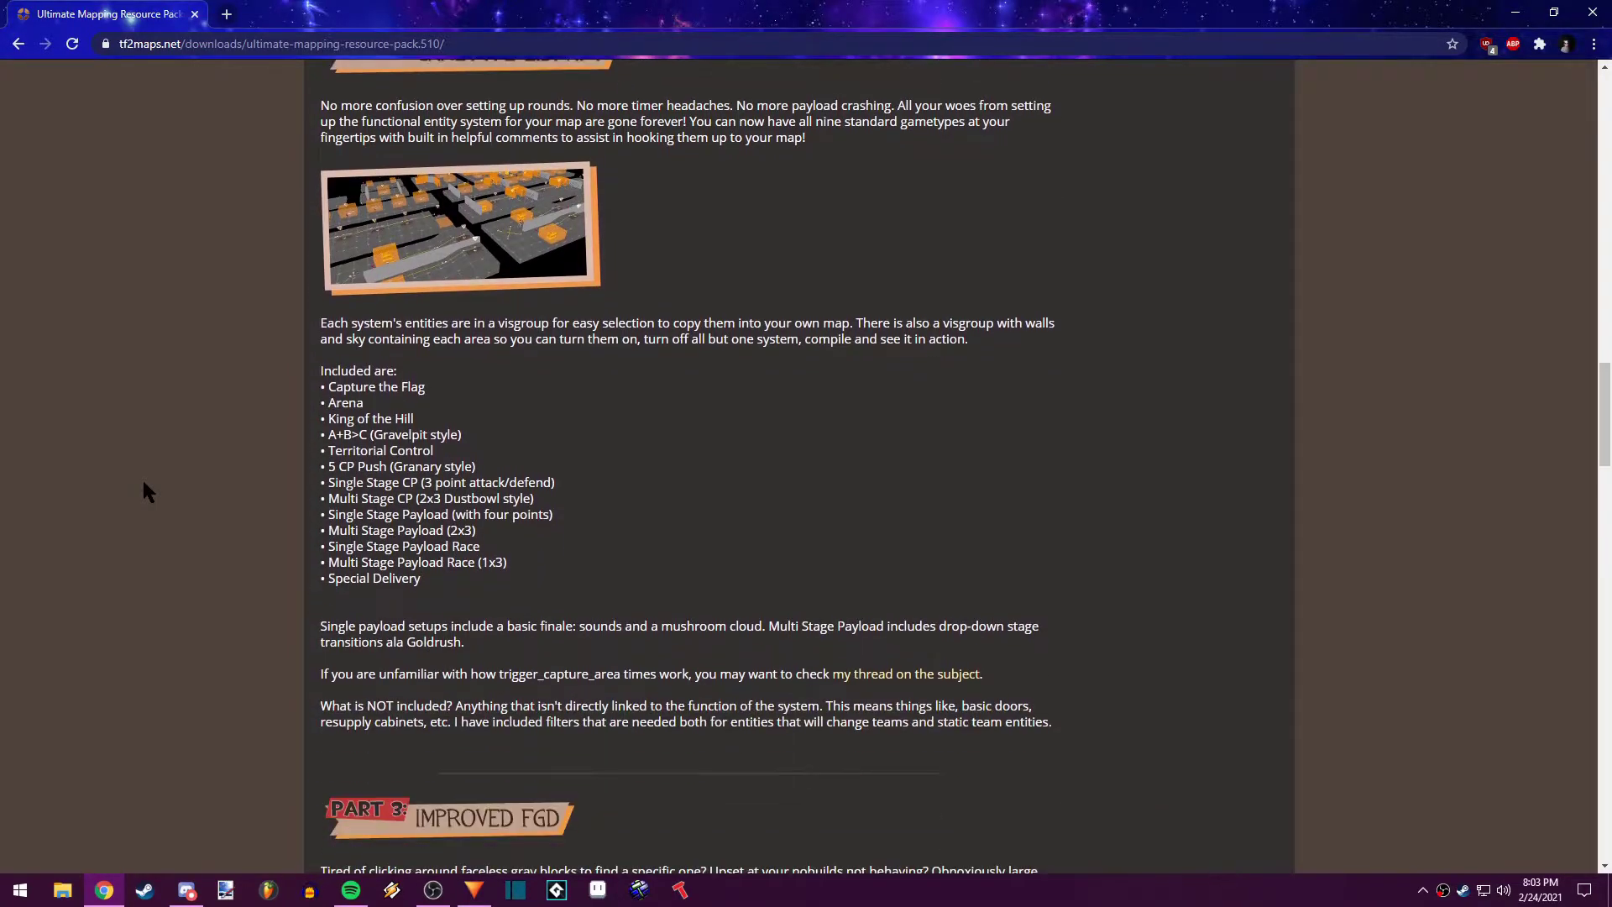
scroll(144, 491, down, 6)
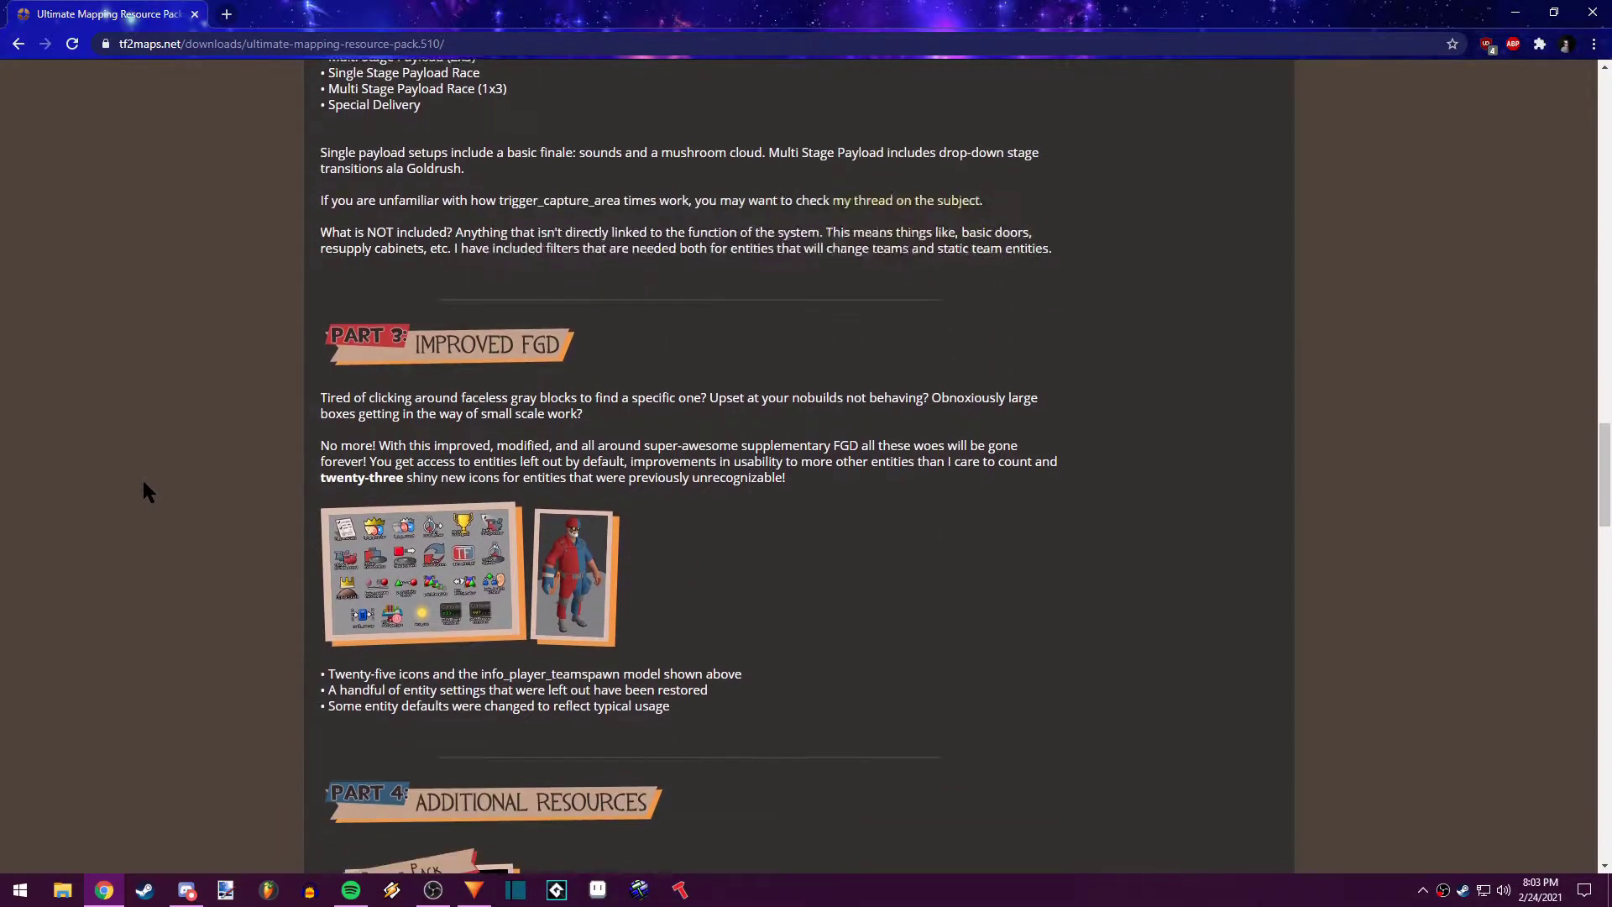
scroll(145, 491, down, 7)
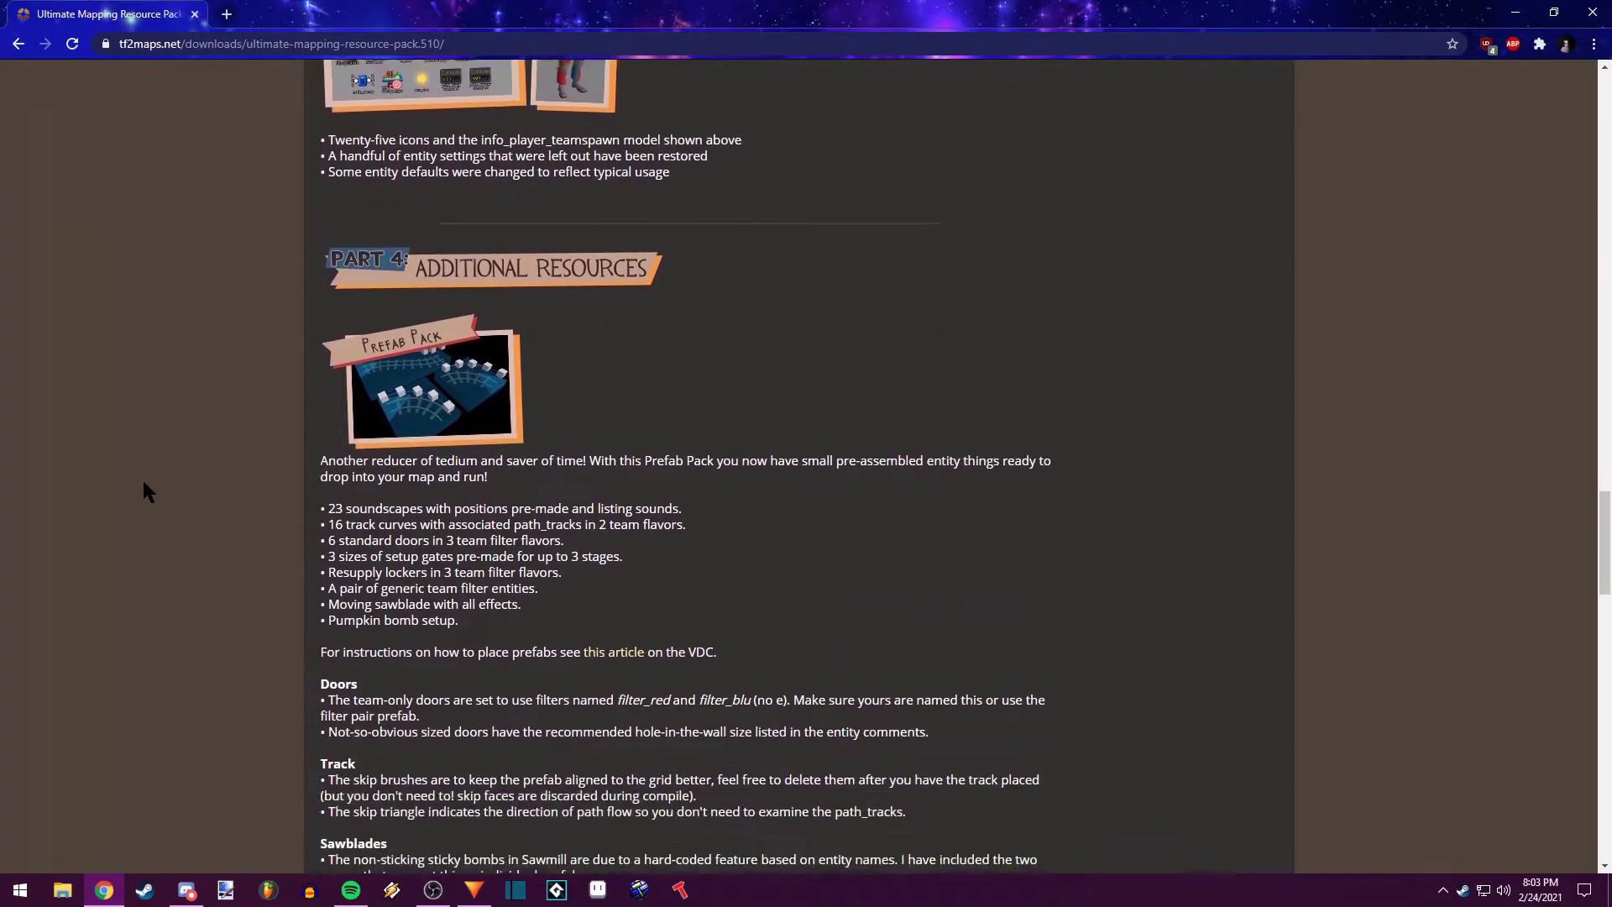
scroll(145, 491, down, 7)
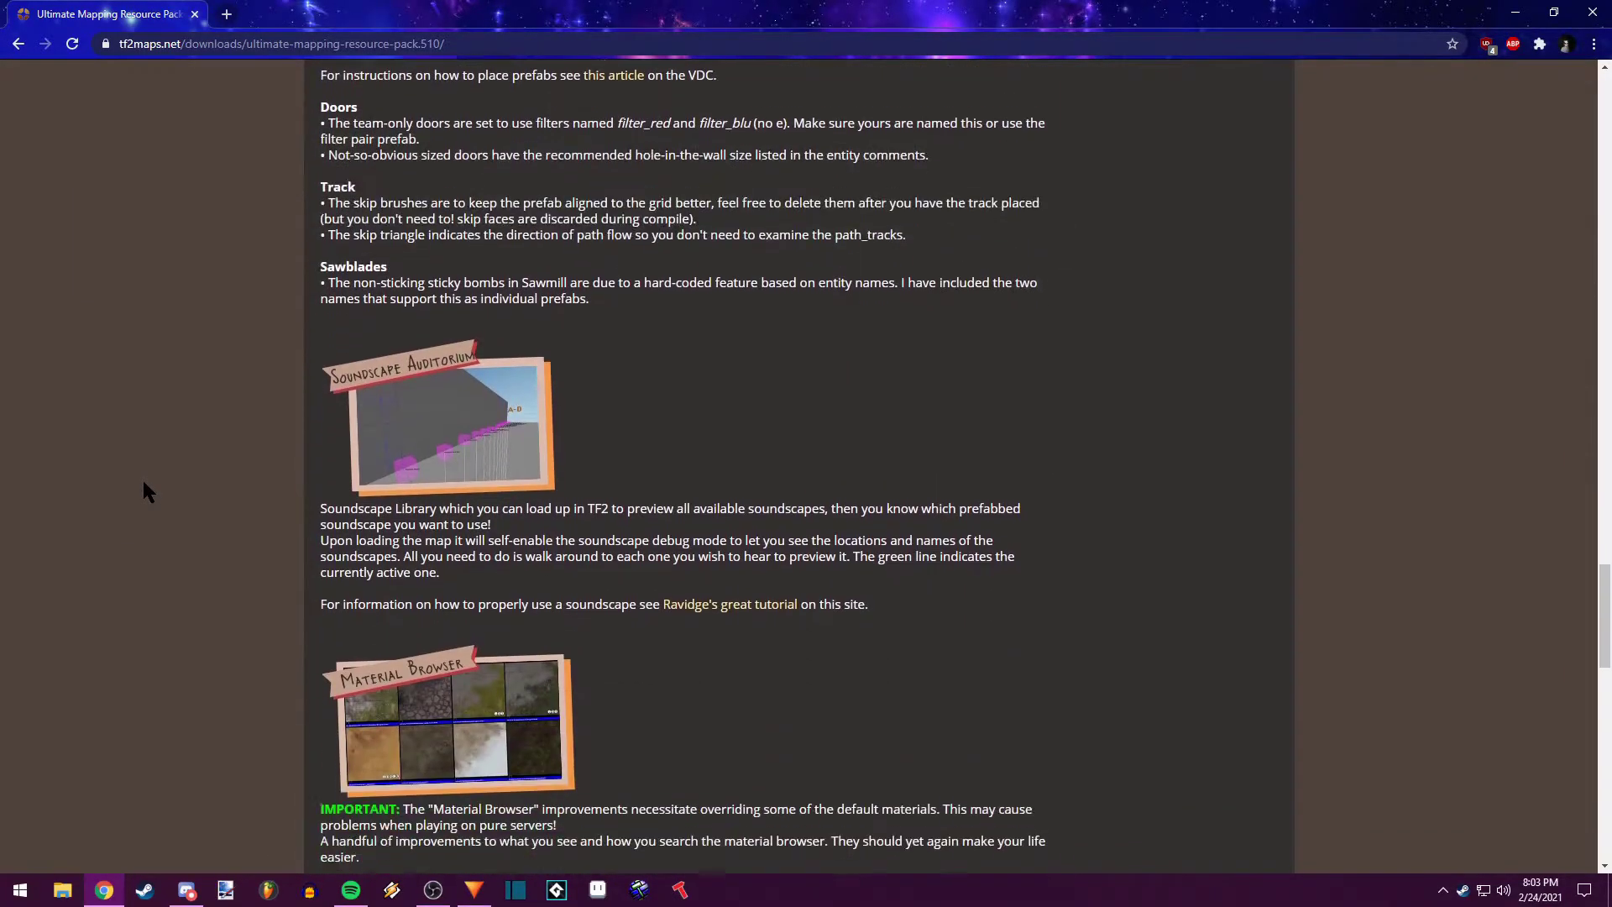
scroll(142, 491, down, 3)
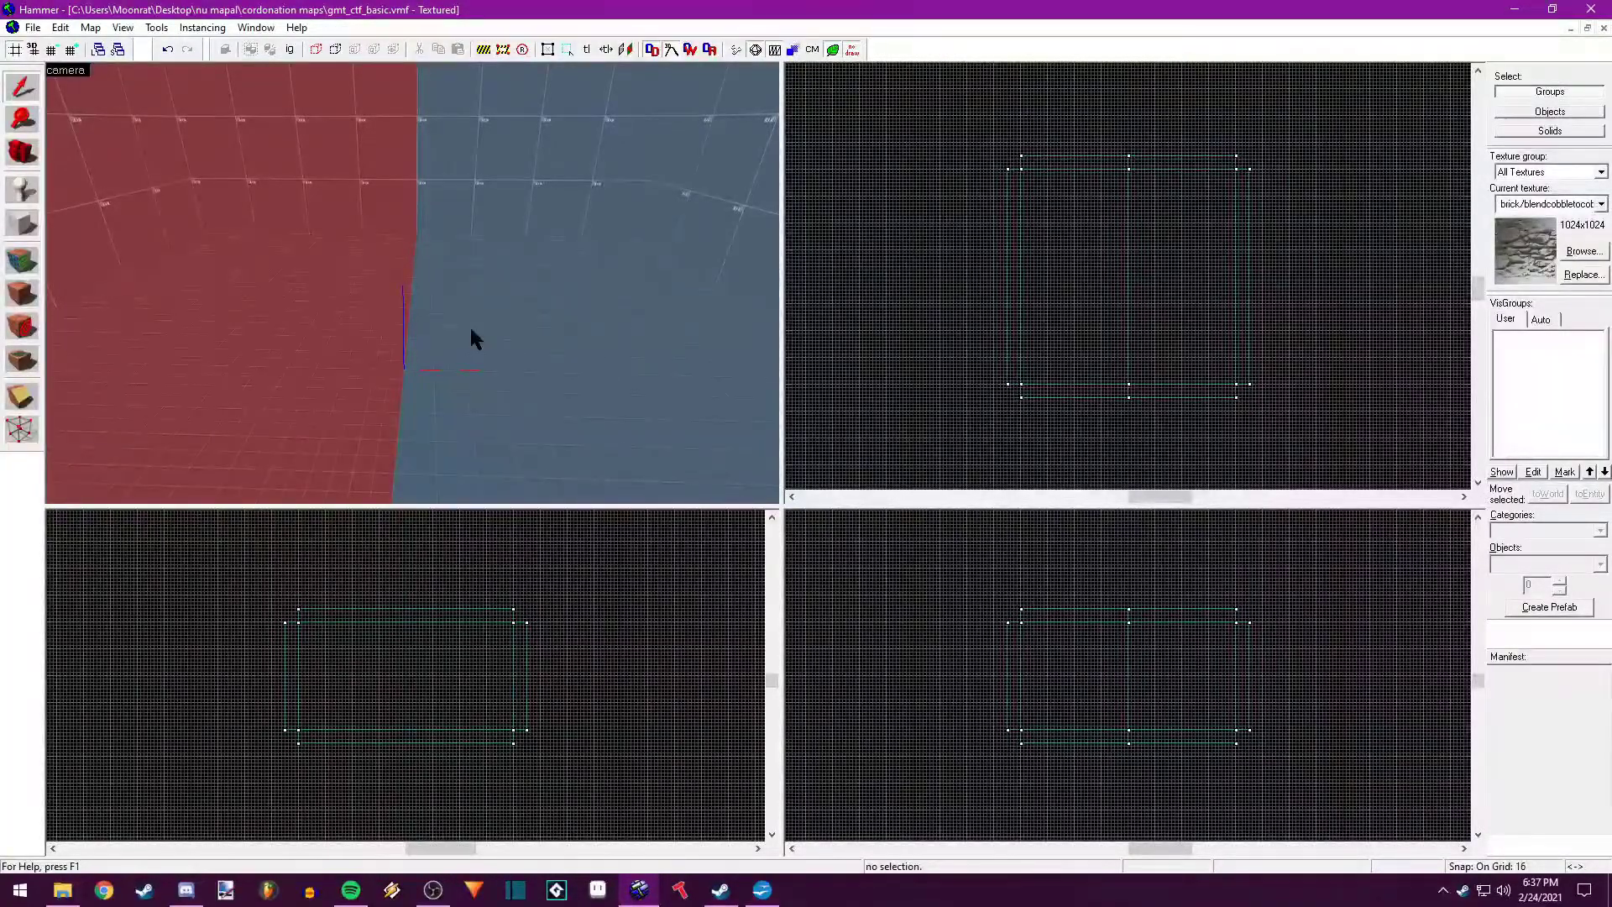
In Hammer, place an info_player_teamspawn entity on the floor and move it to x -384 on the red side
click(22, 190)
click(395, 367)
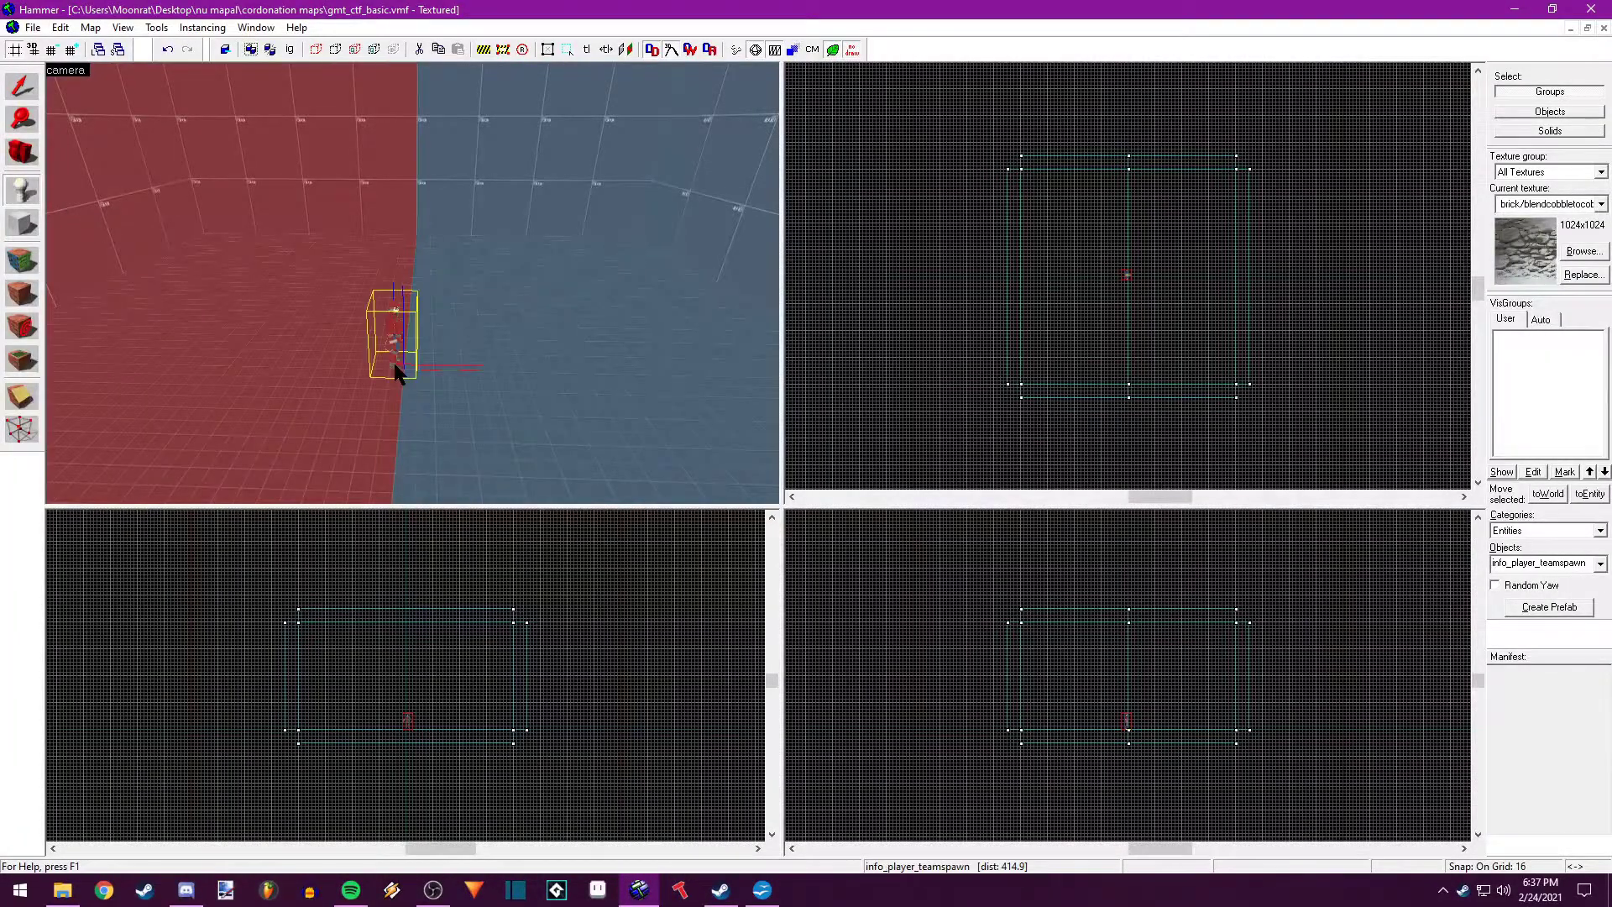
click(22, 87)
scroll(1097, 269, up, 4)
drag(1125, 266, 843, 271)
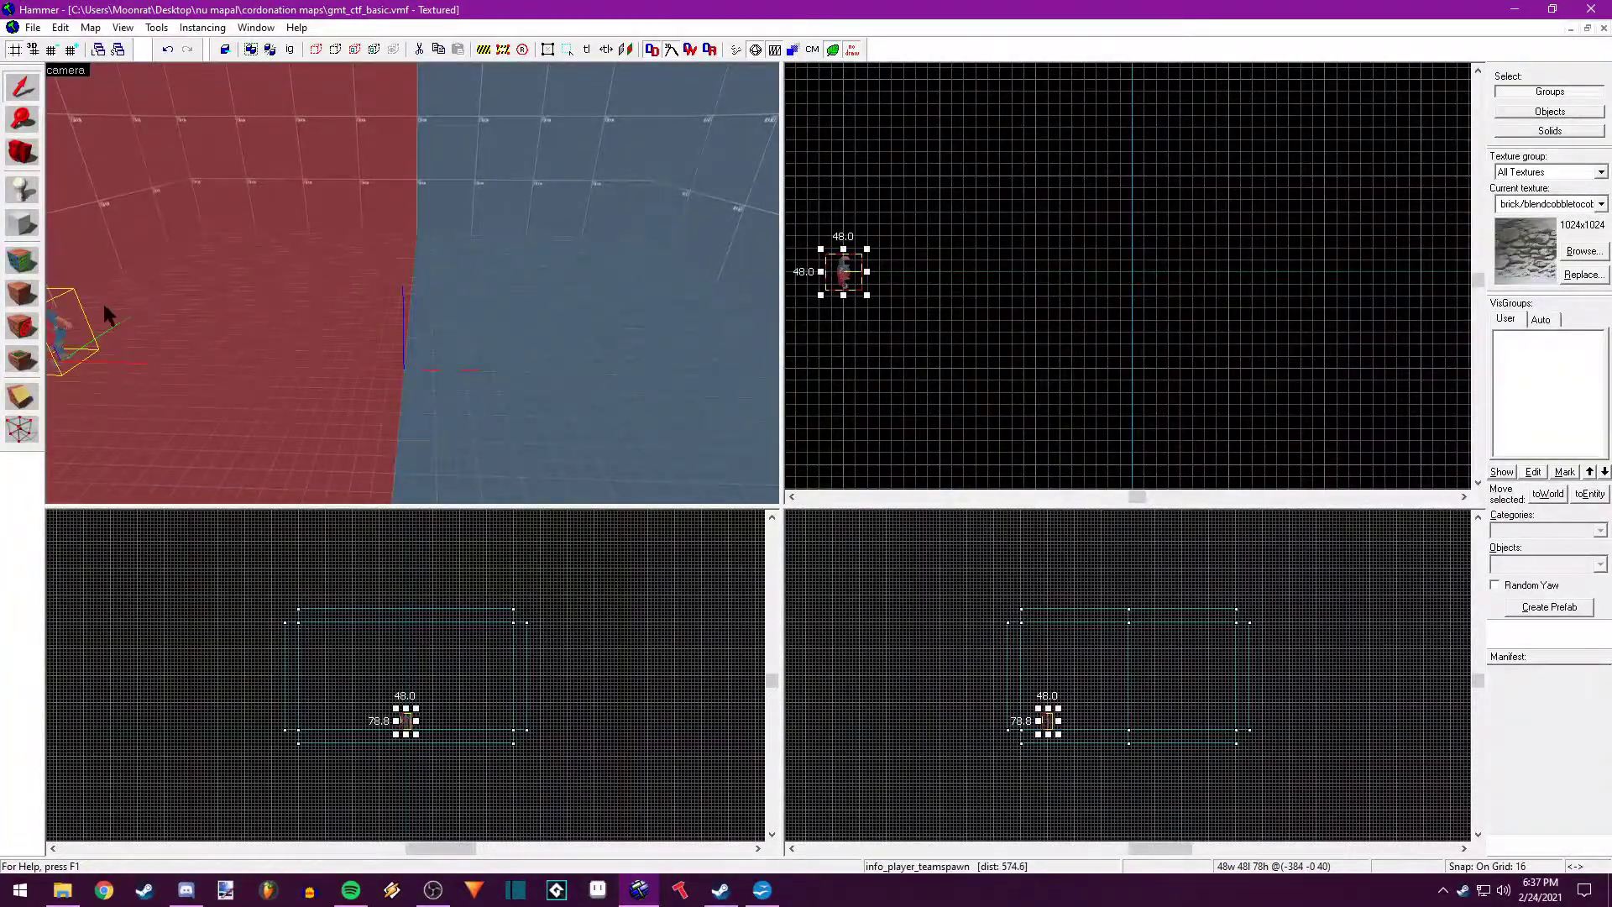
Set the Team property of the red-side info_player_teamspawn to Red
key(z)
key(w)
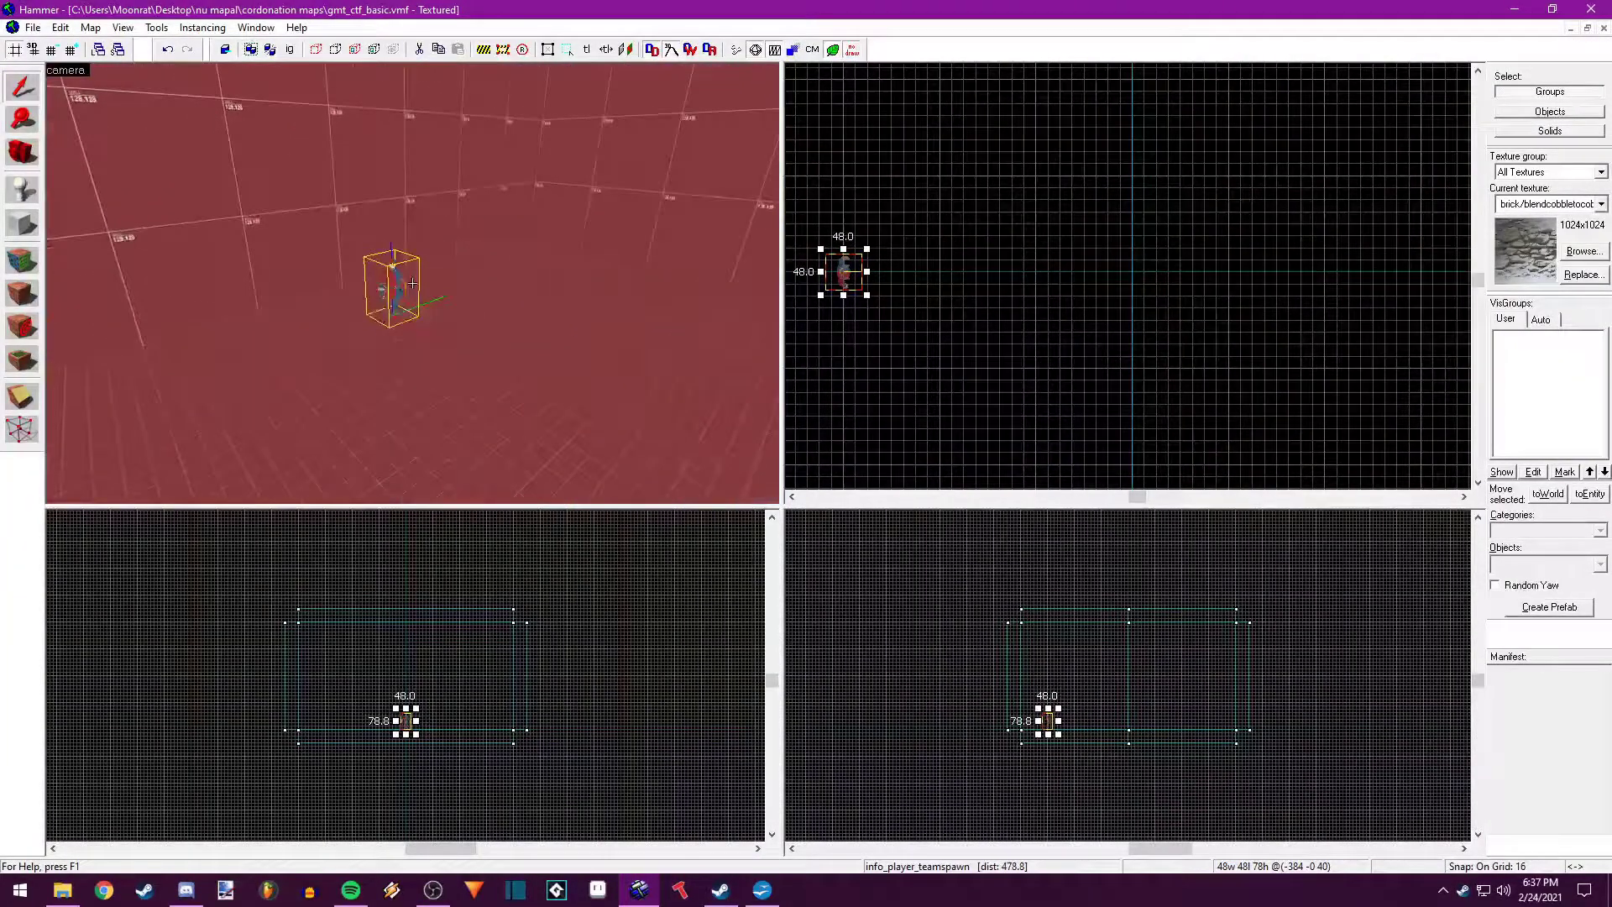
key(w)
key(z)
double_click(412, 283)
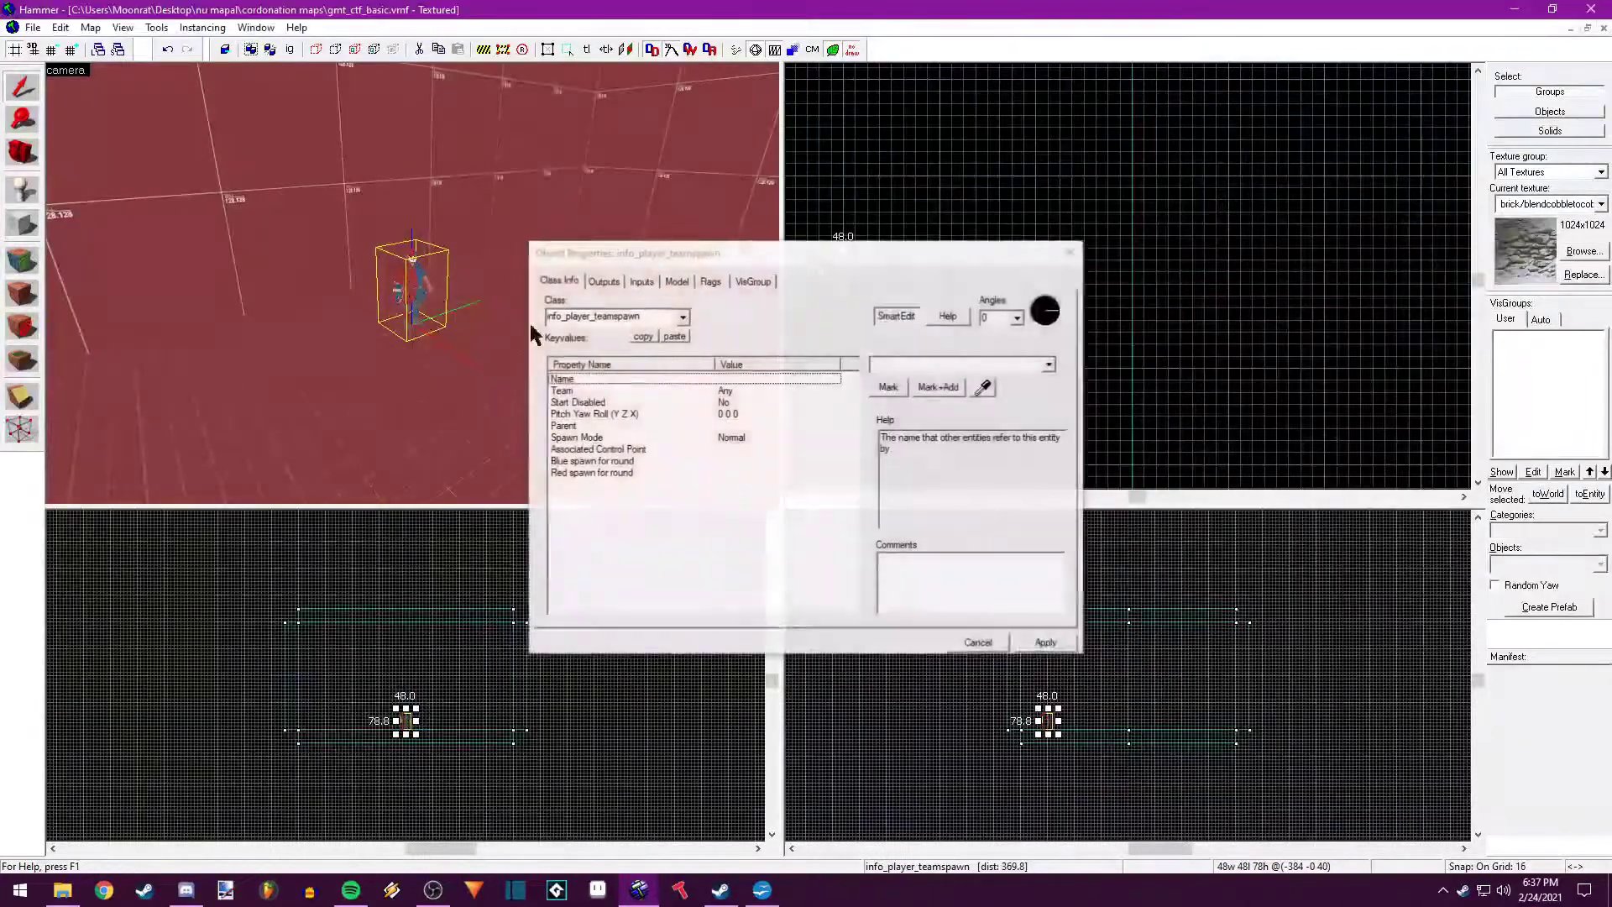
click(771, 388)
click(1049, 363)
click(1031, 390)
click(1047, 642)
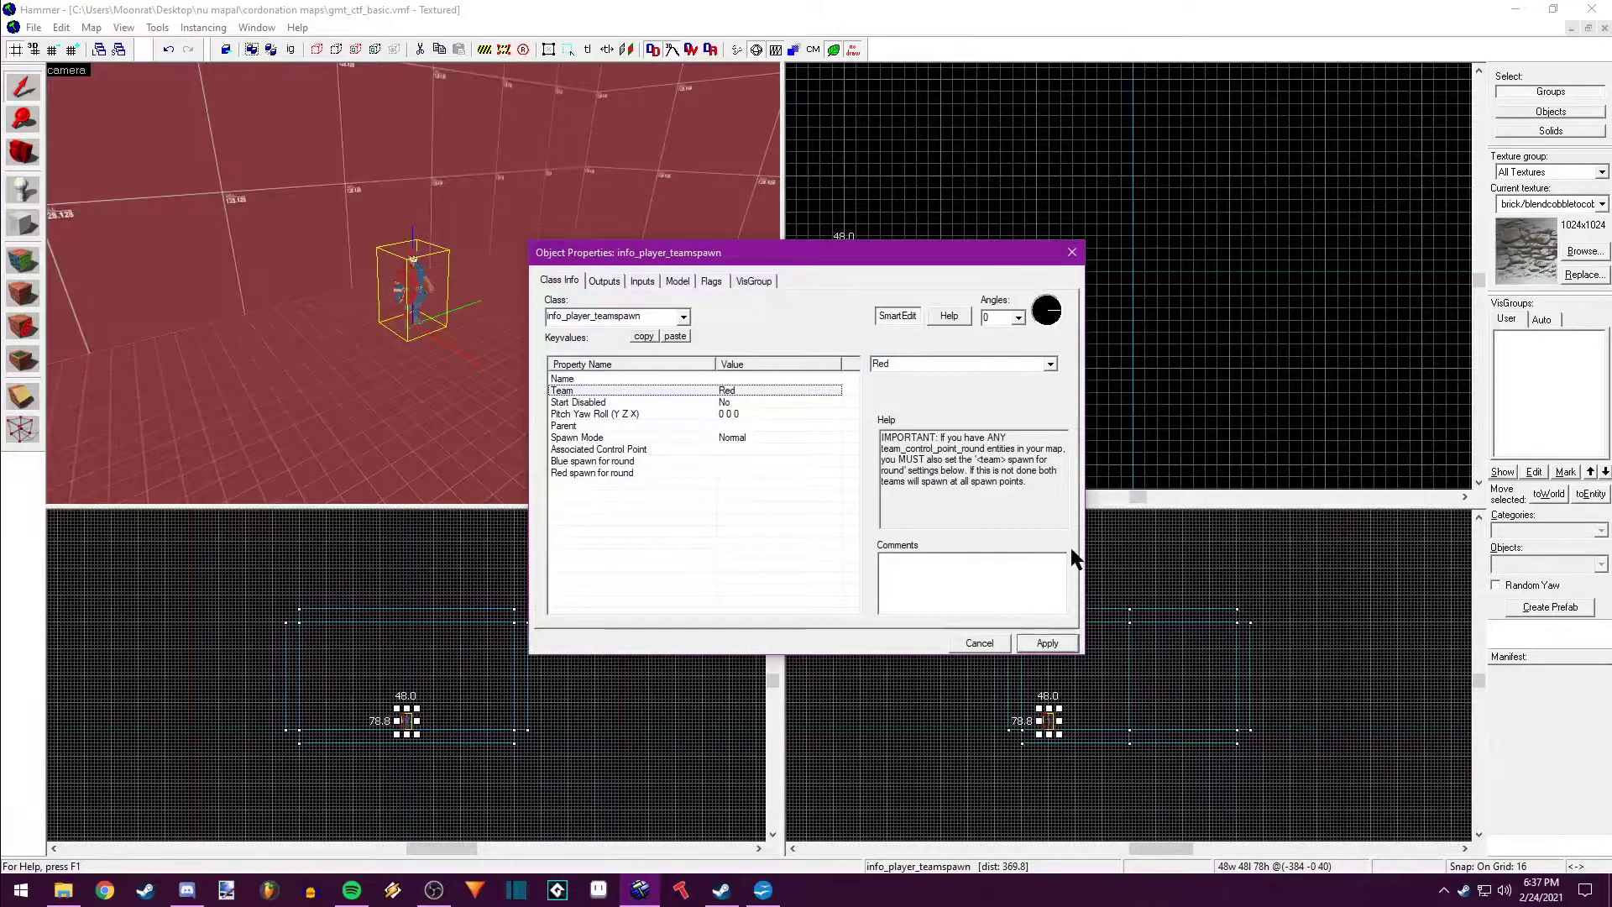
click(1072, 252)
Duplicate the red spawn to x 384 on the blue side and flip the copy horizontally to face the opposite way
scroll(996, 271, down, 1)
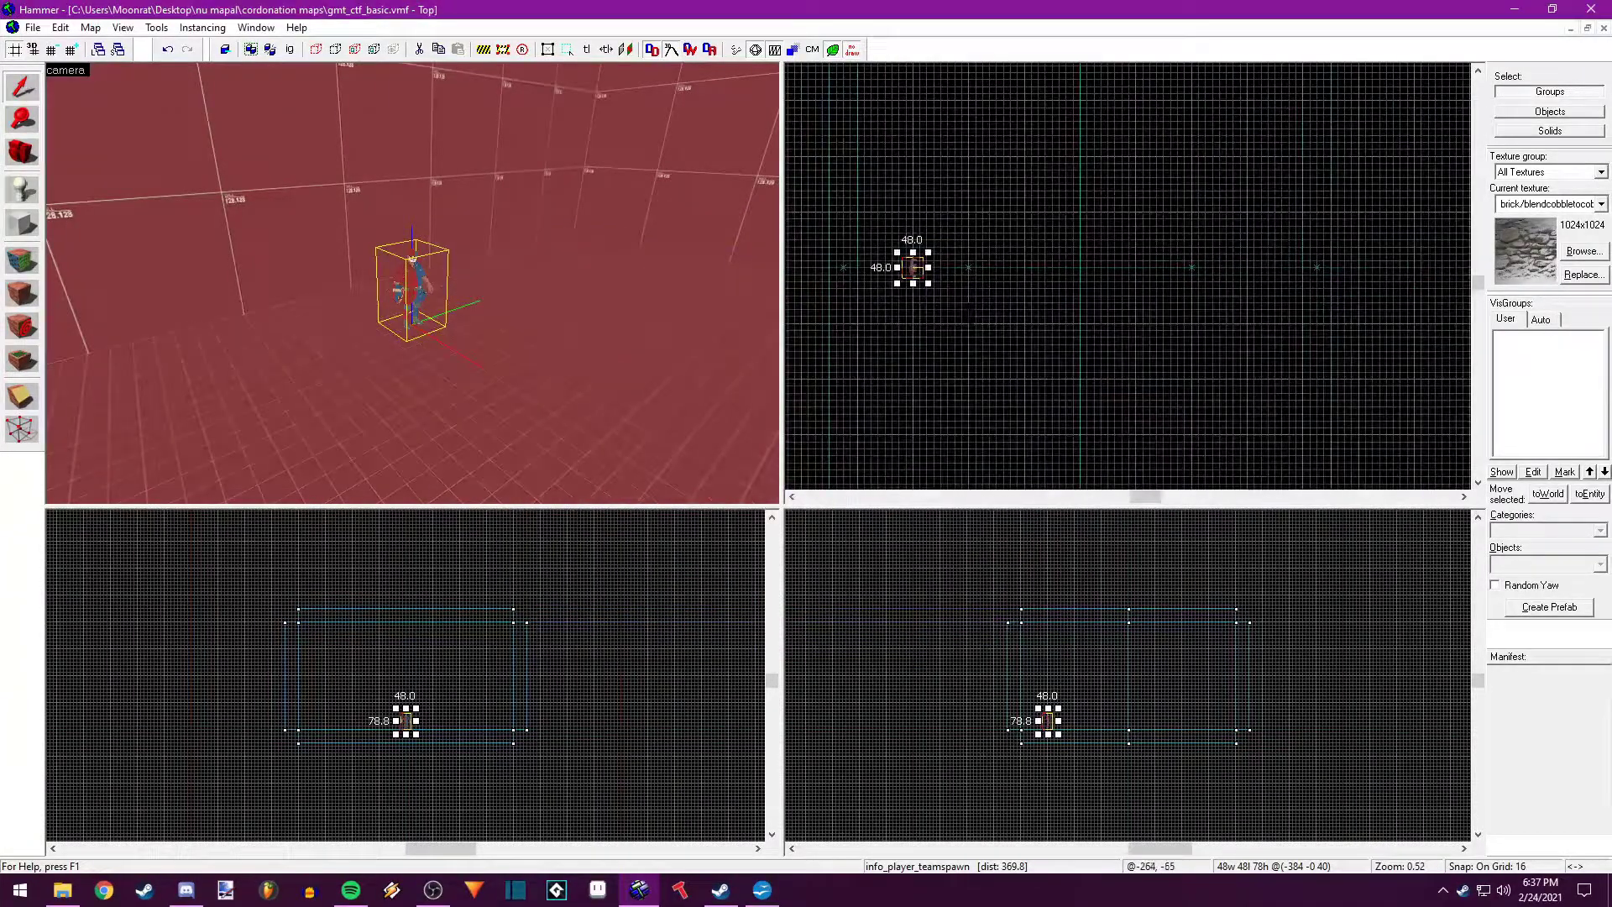
mouse_move(910, 273)
shift+mouse_down()
mouse_move(1184, 306)
mouse_move(1241, 279)
shift+mouse_up()
key(z)
key(z)
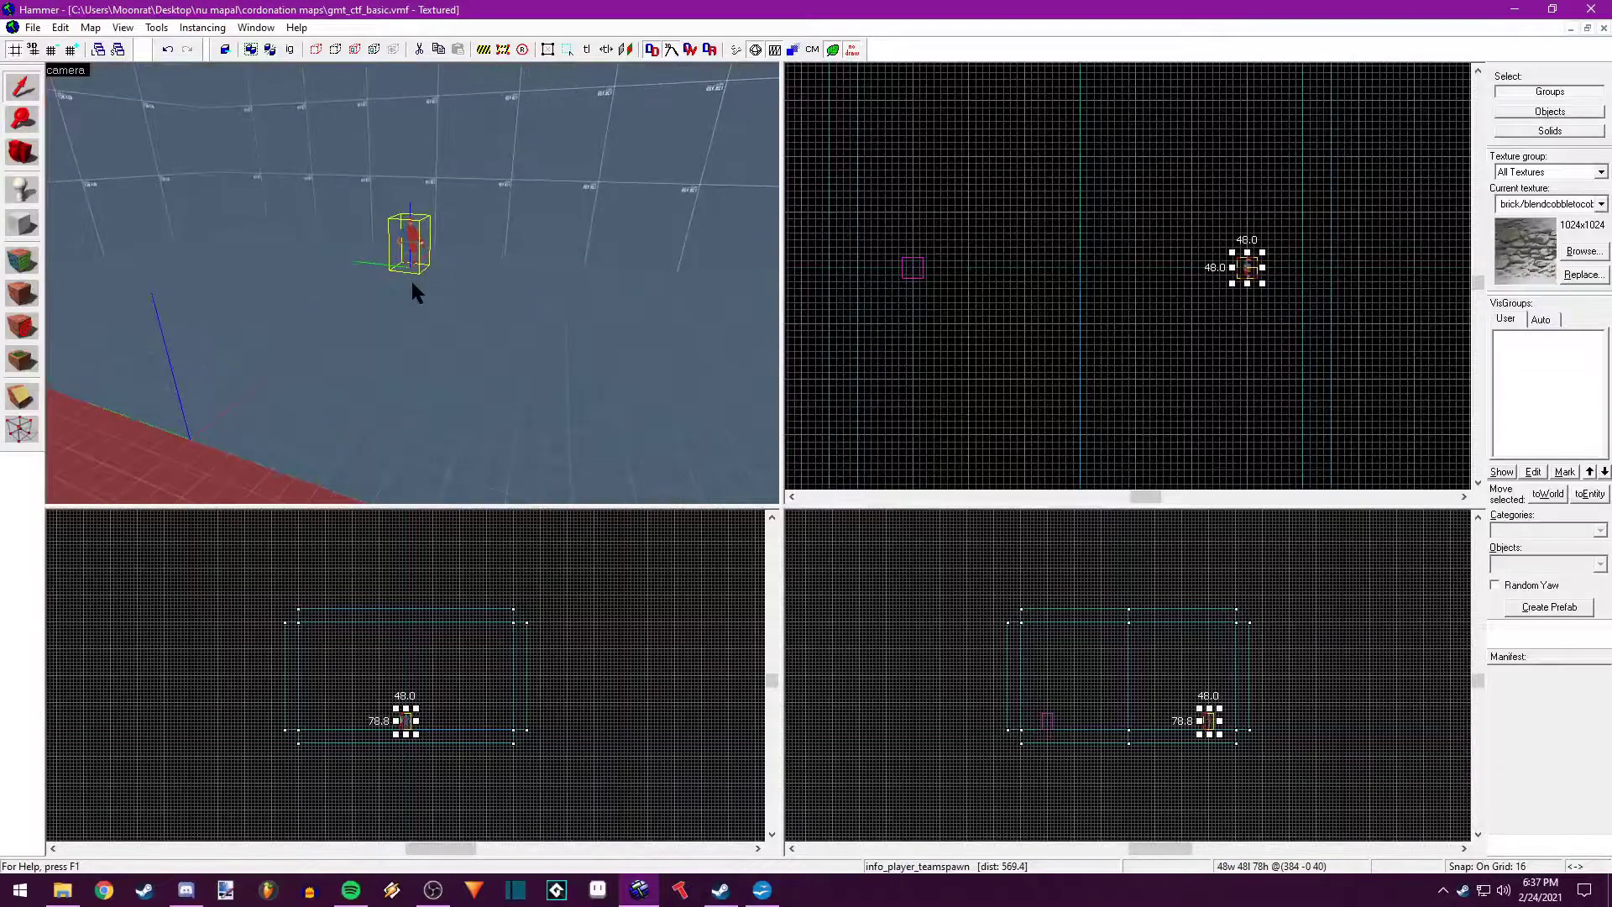
key(ctrl+l)
Set the Team property of the blue-side info_player_teamspawn to Blue and deselect it
double_click(406, 242)
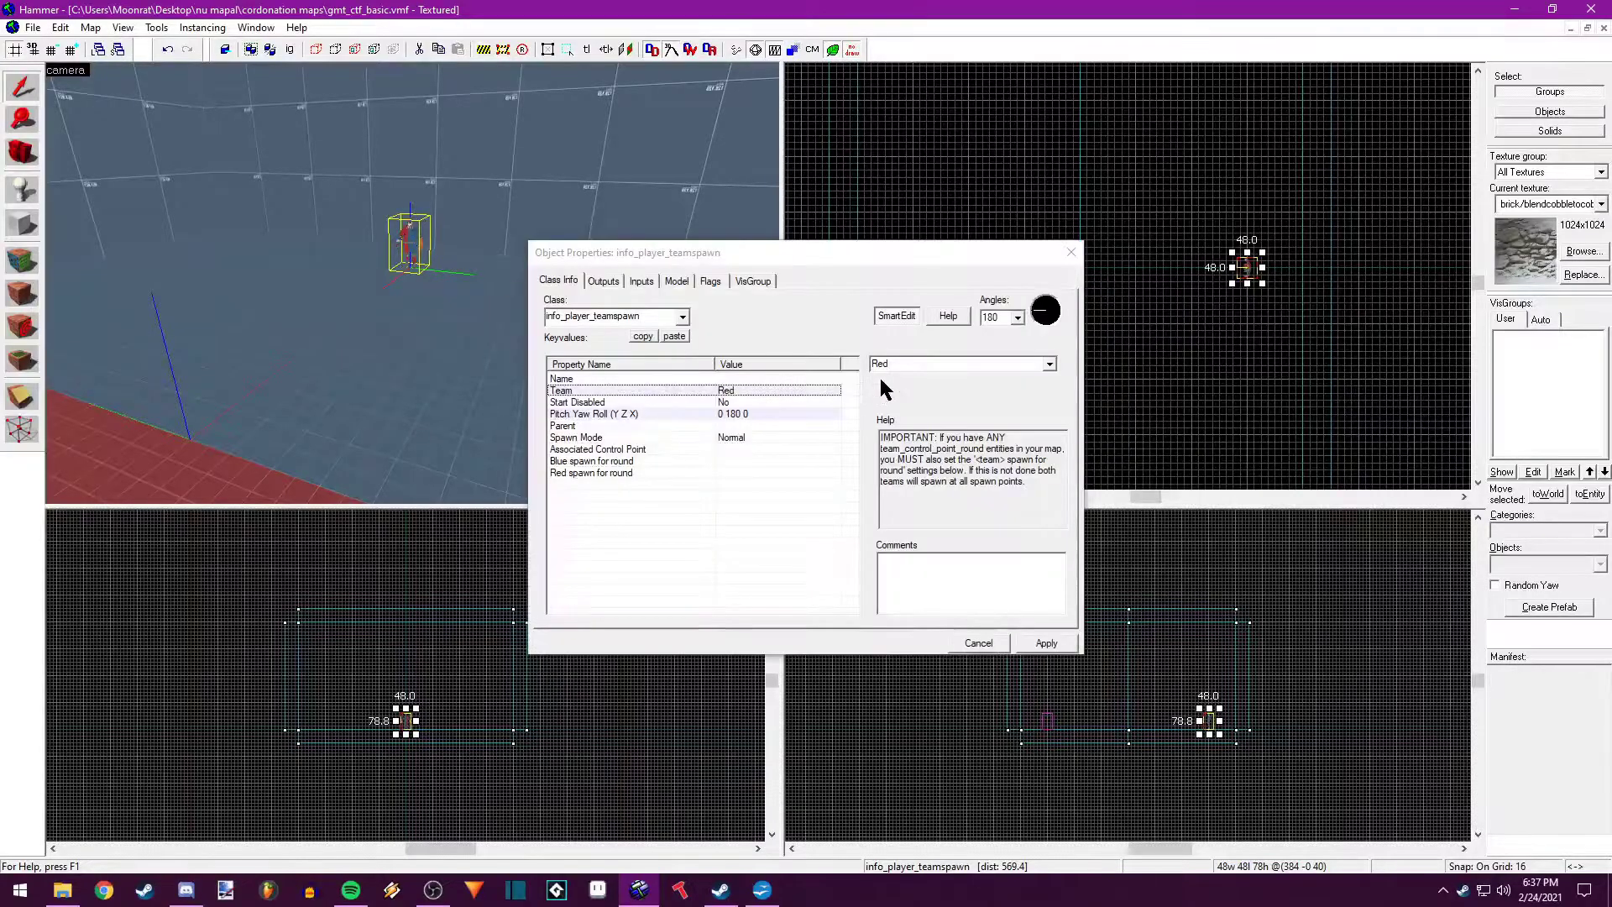
click(1049, 364)
click(1032, 402)
click(1045, 642)
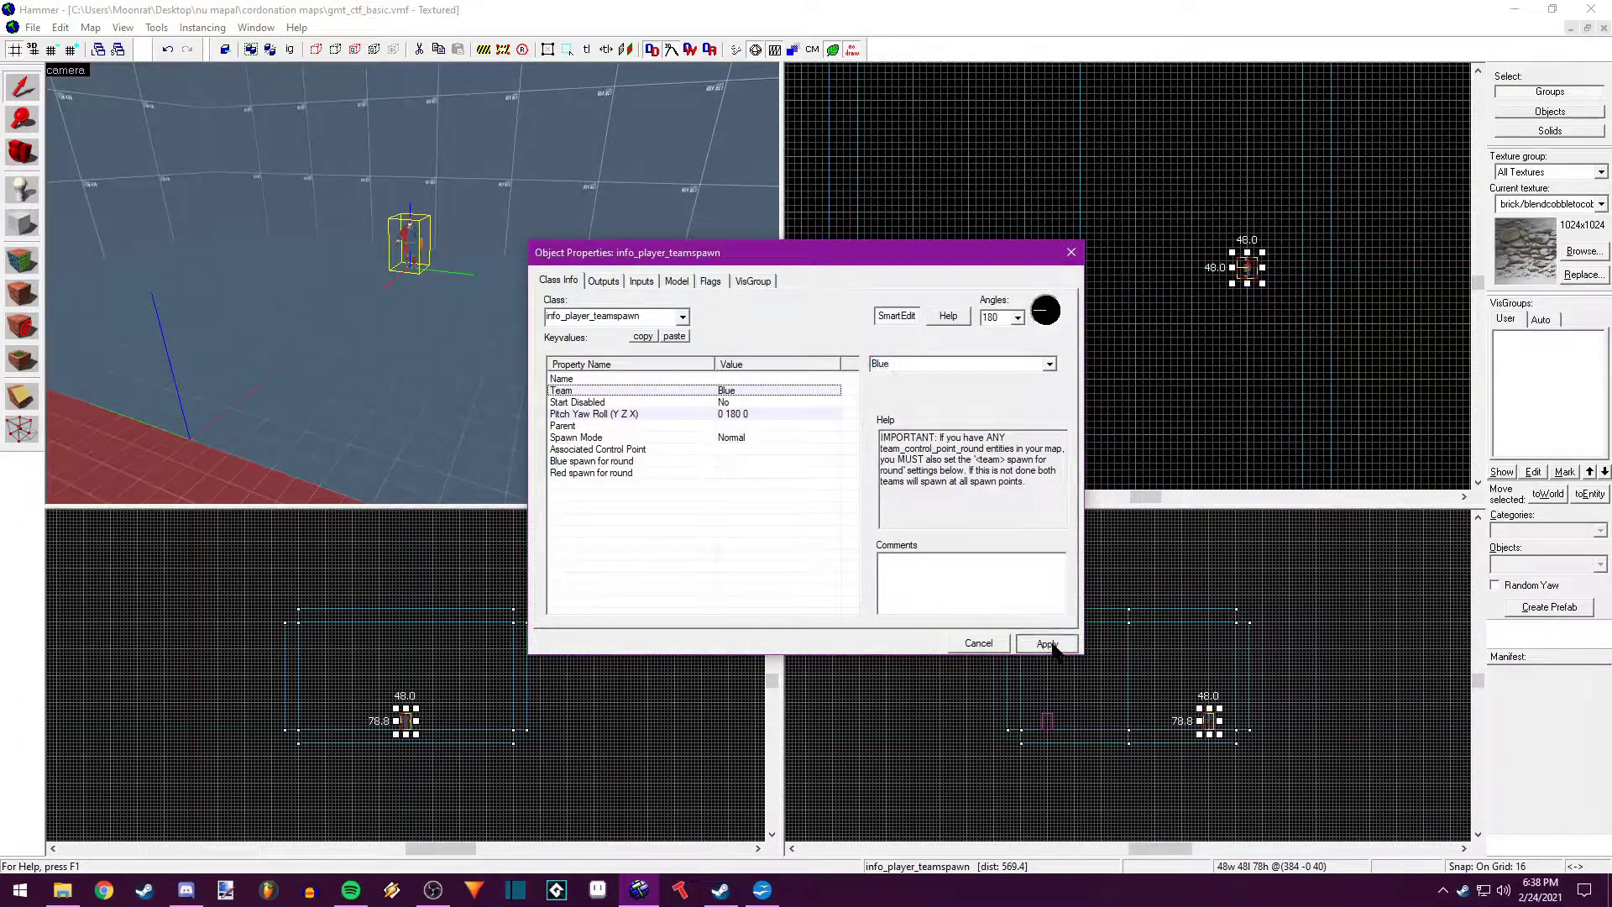
click(1072, 251)
click(1129, 287)
Place another point entity on the floor near the red and blue dividing line and select it
key(z)
key(z)
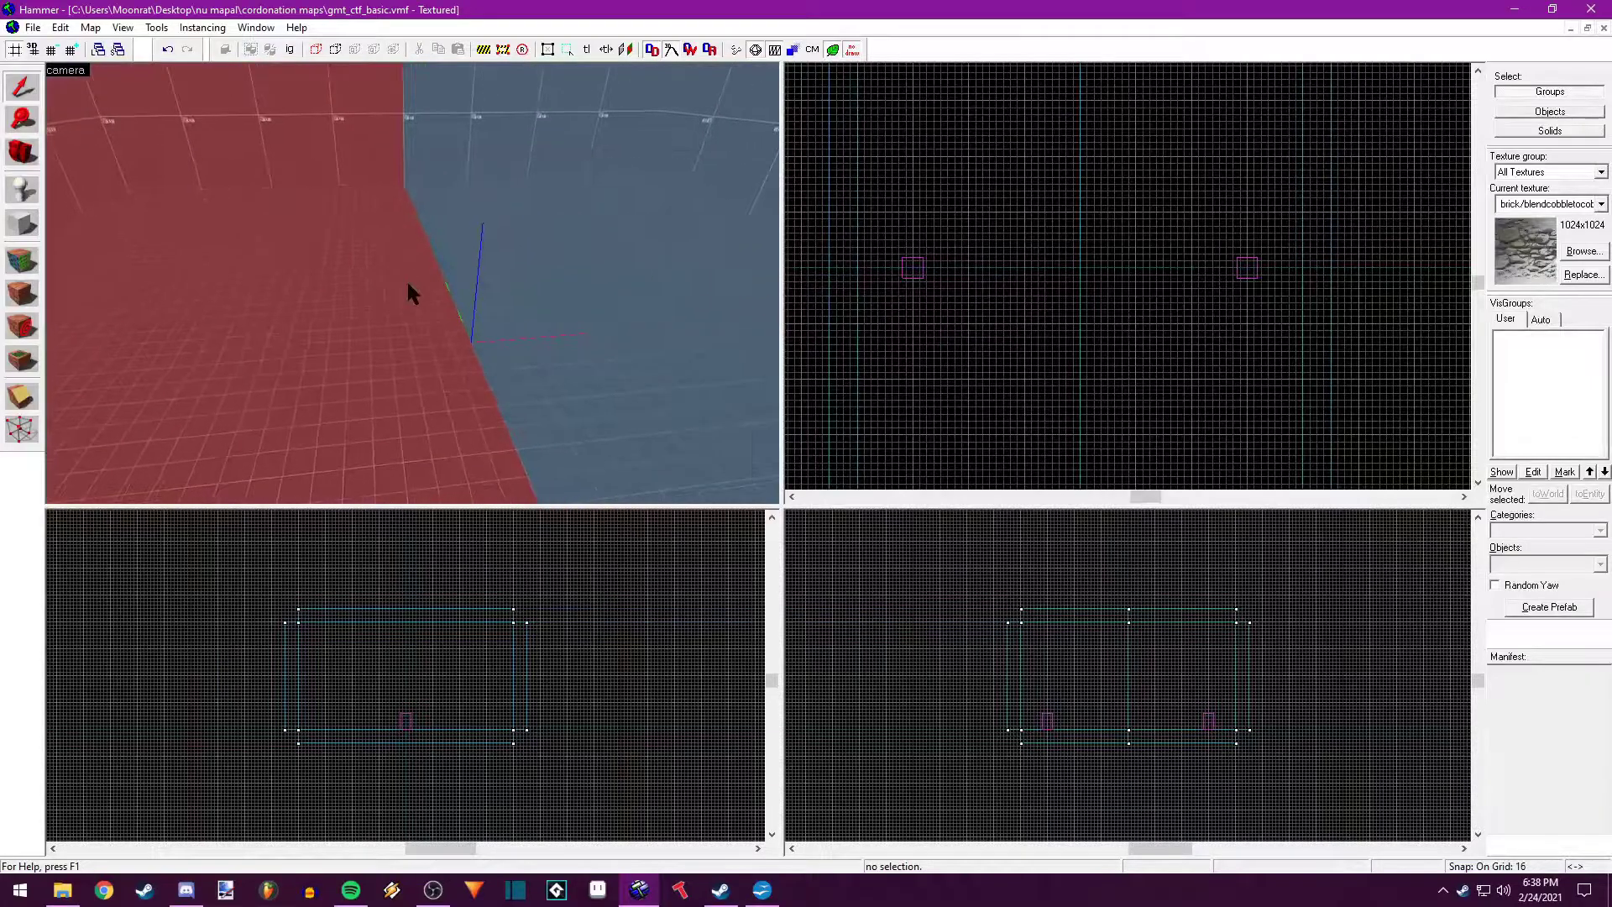
click(22, 190)
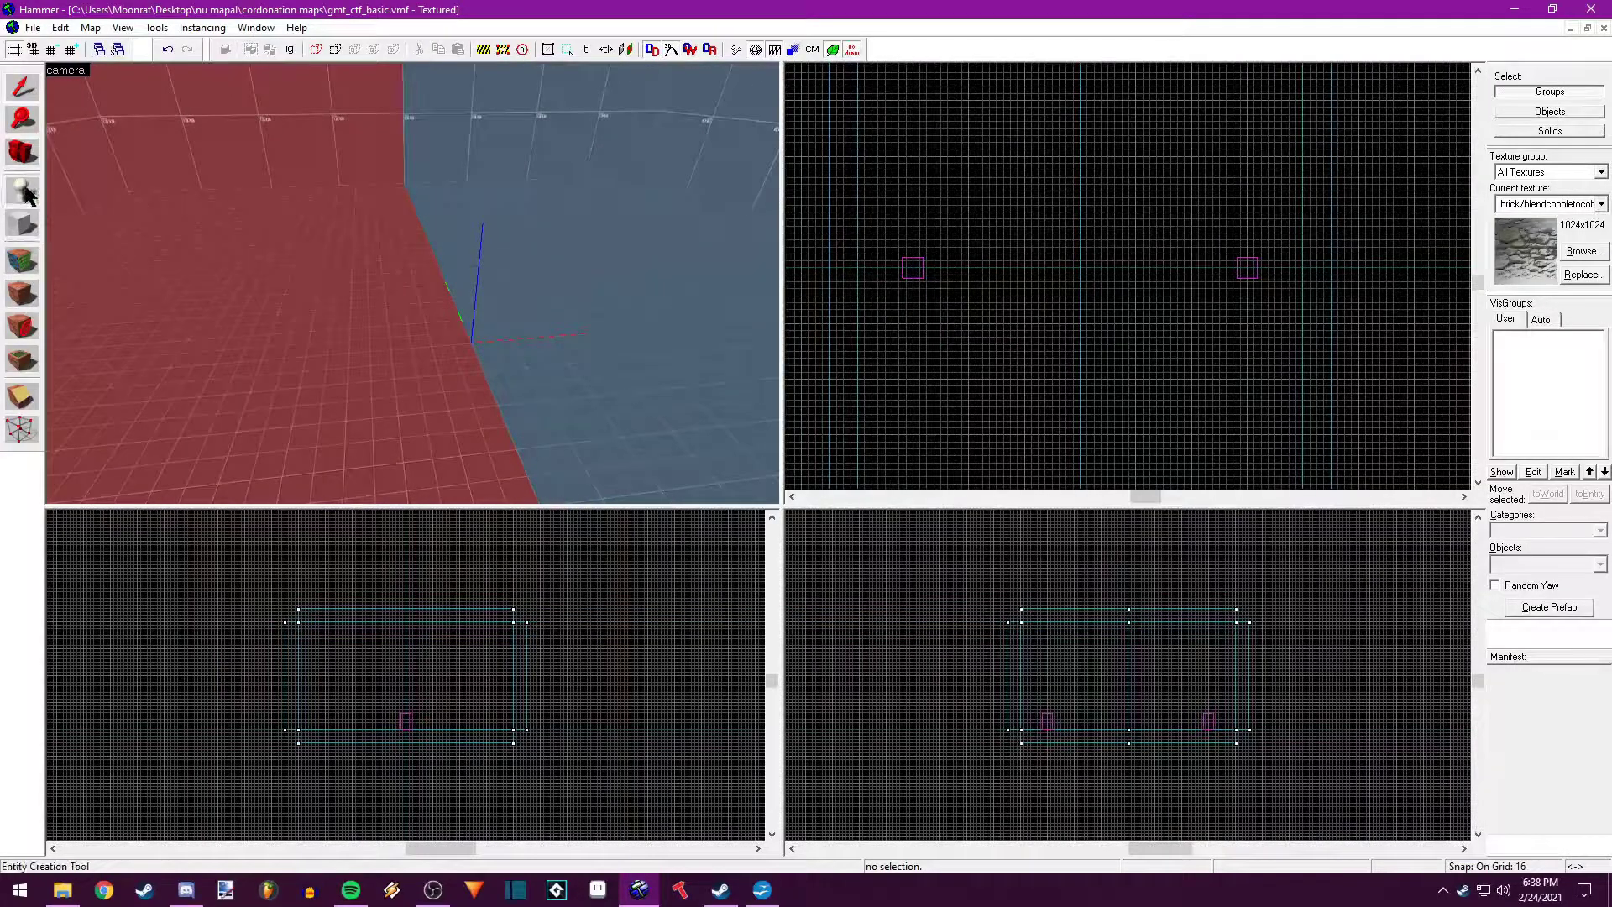
click(416, 313)
click(22, 85)
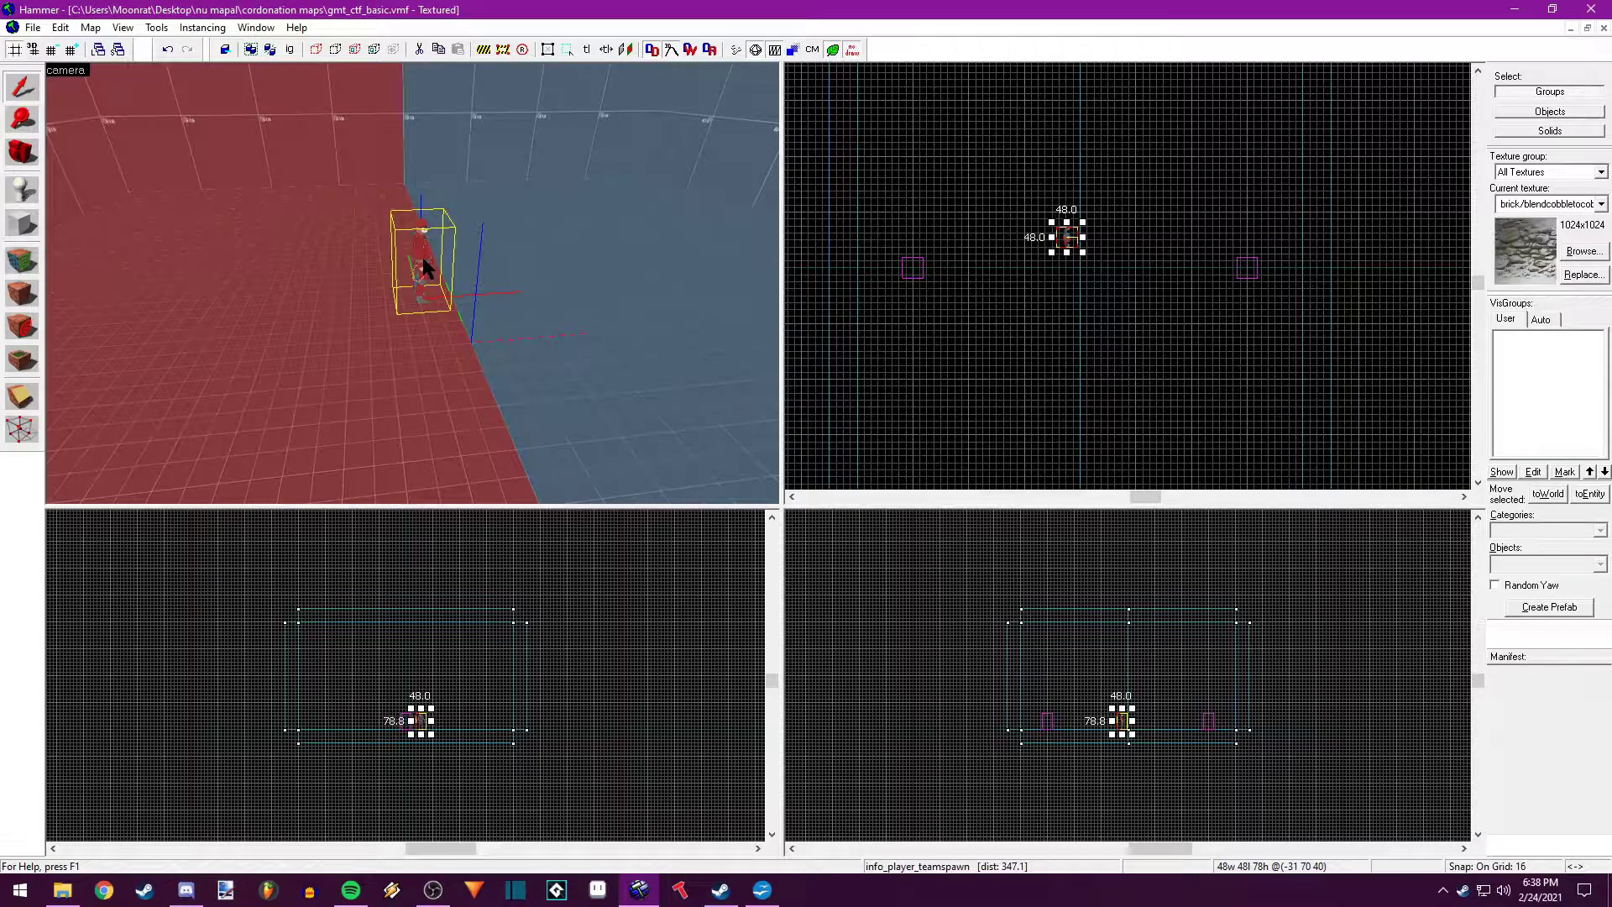
Change the class of the entity near the map's centre to tf_gamerules
double_click(424, 259)
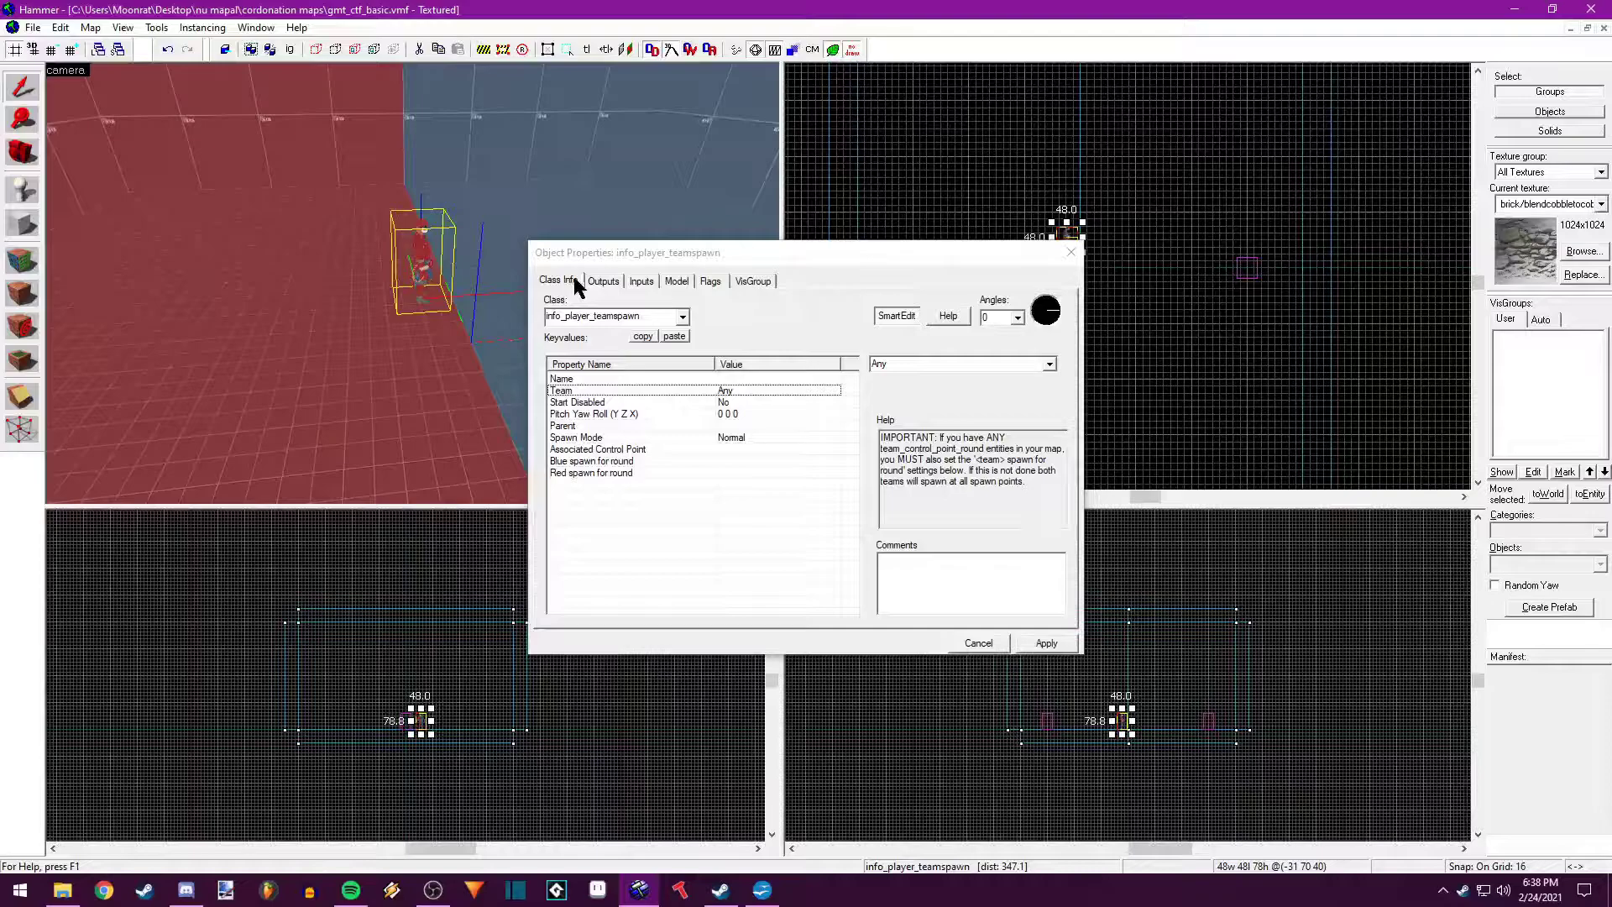
click(608, 314)
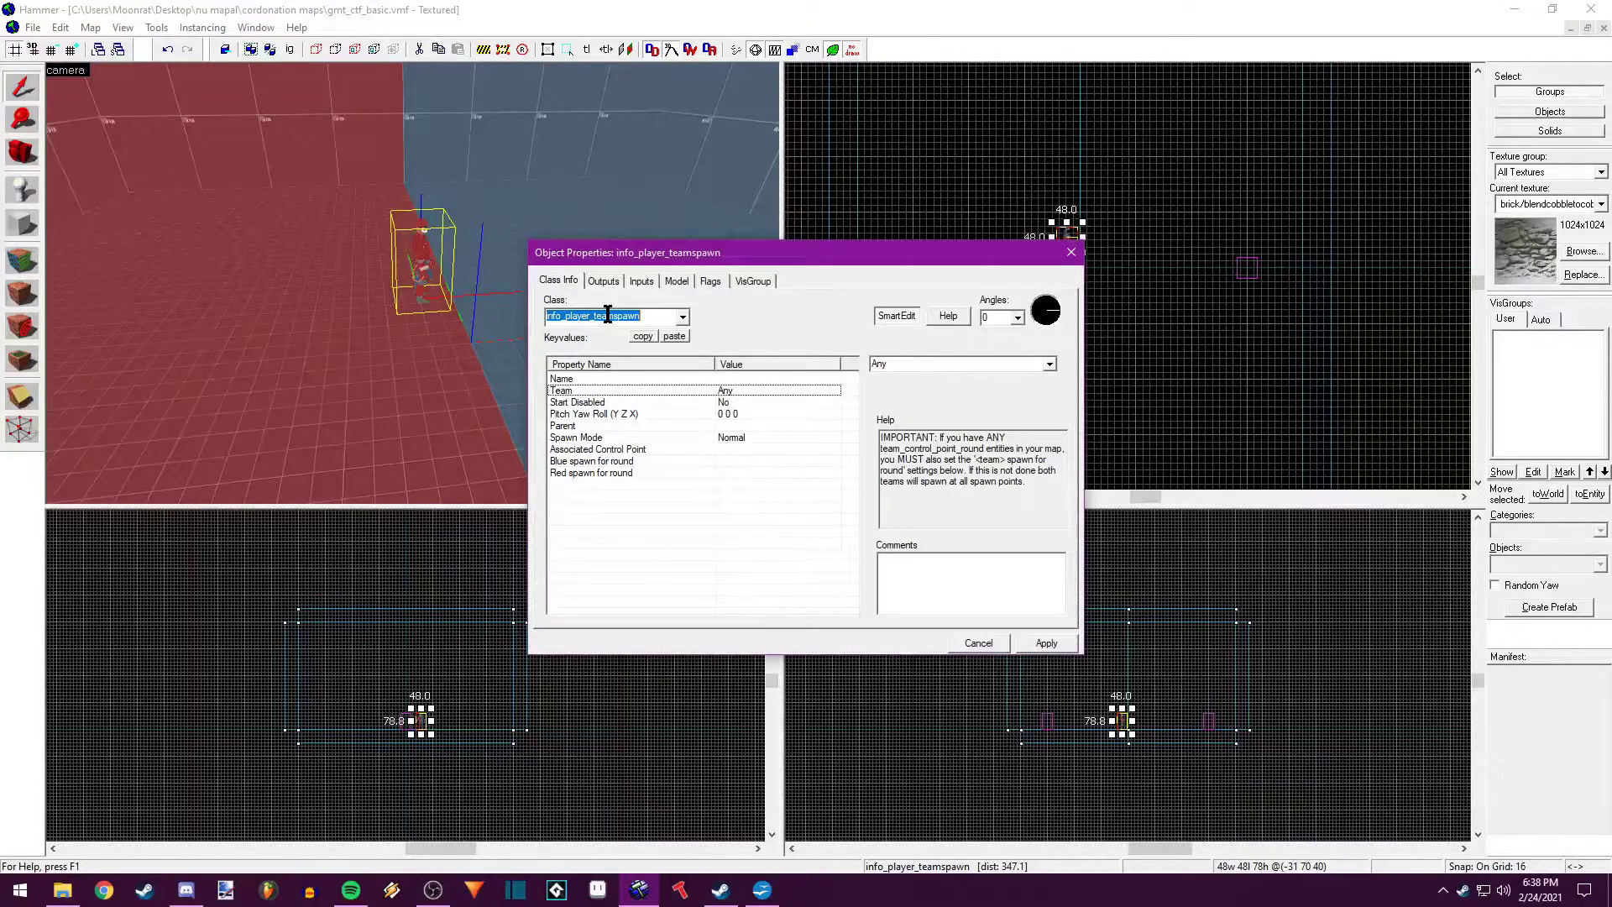
text(tf_game)
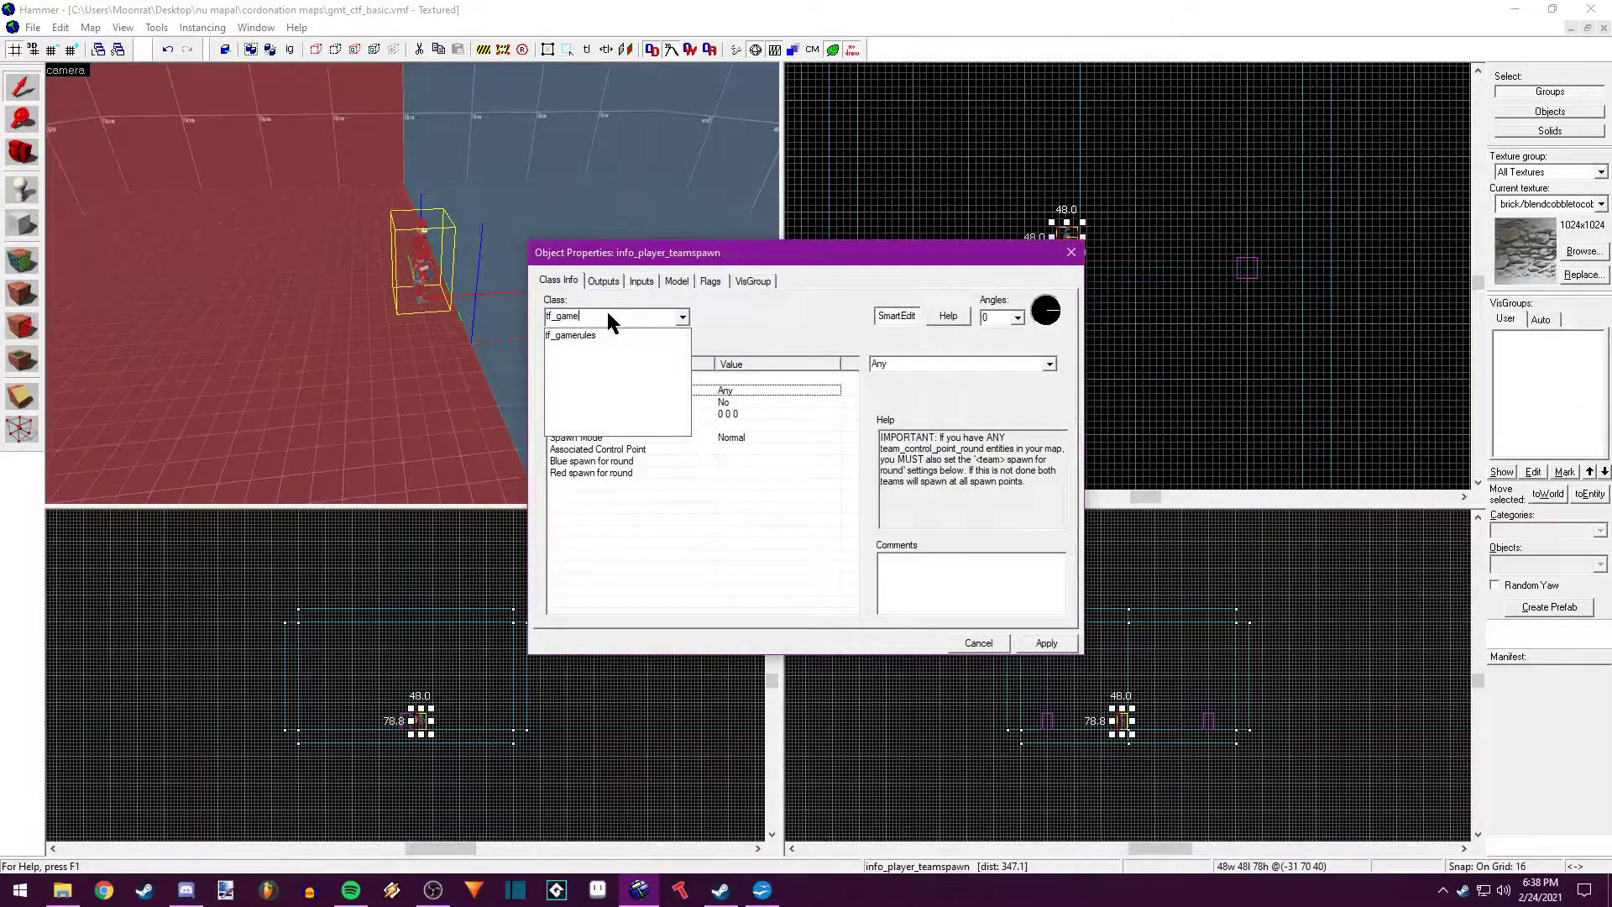
click(579, 335)
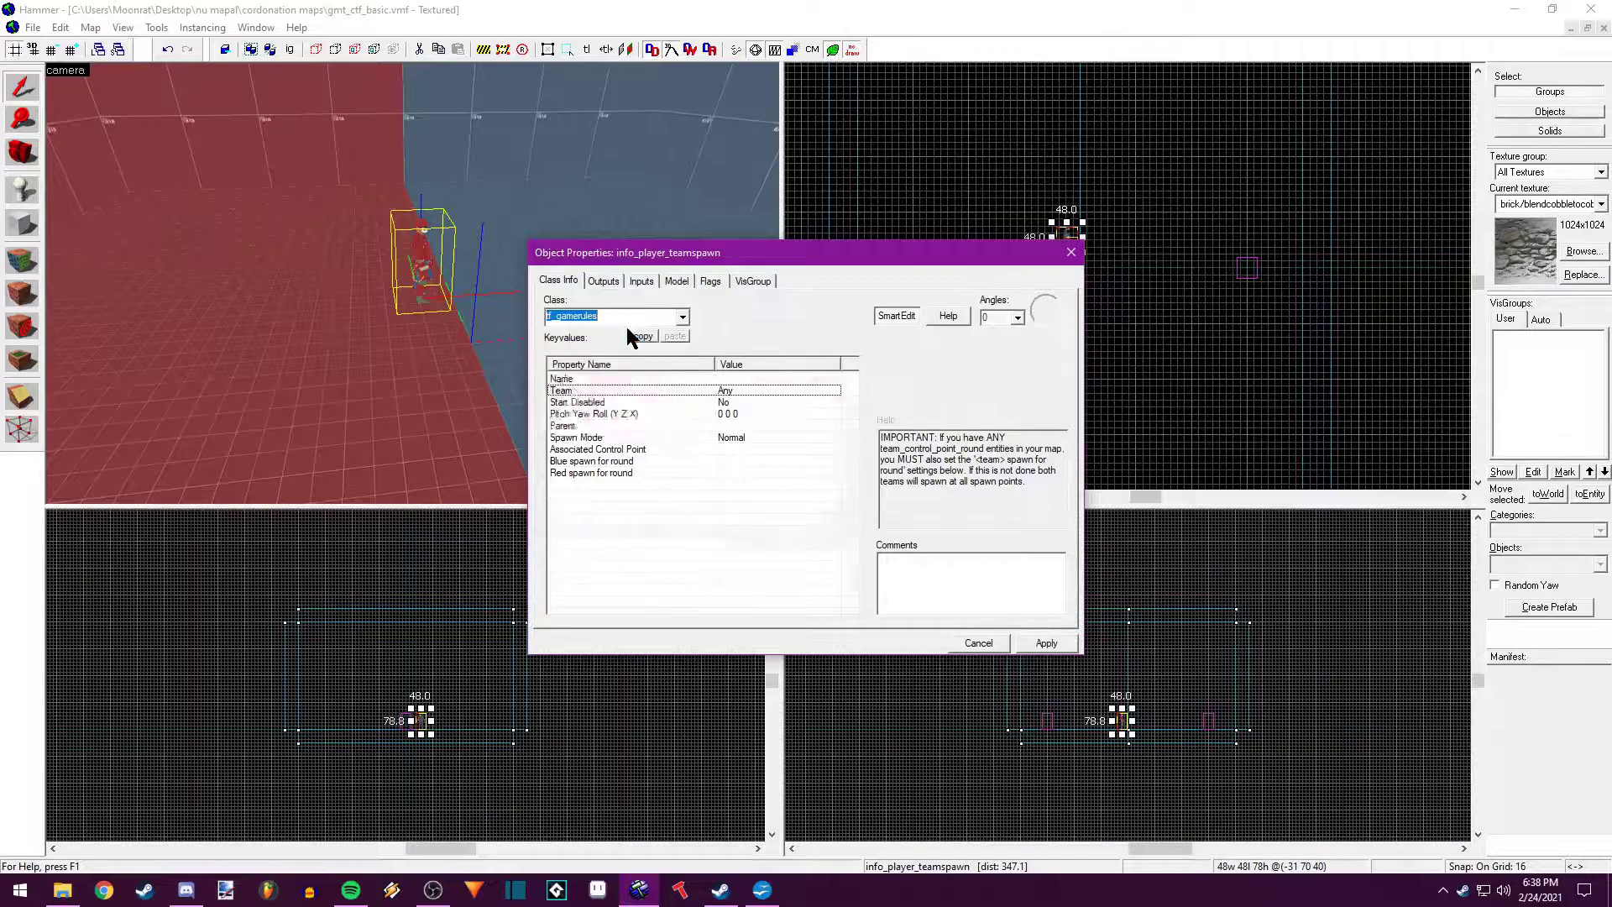
click(1043, 643)
click(1071, 252)
Move the tf_gamerules entity to the centre of the map and raise it above the spawns' height
scroll(1099, 301, up, 3)
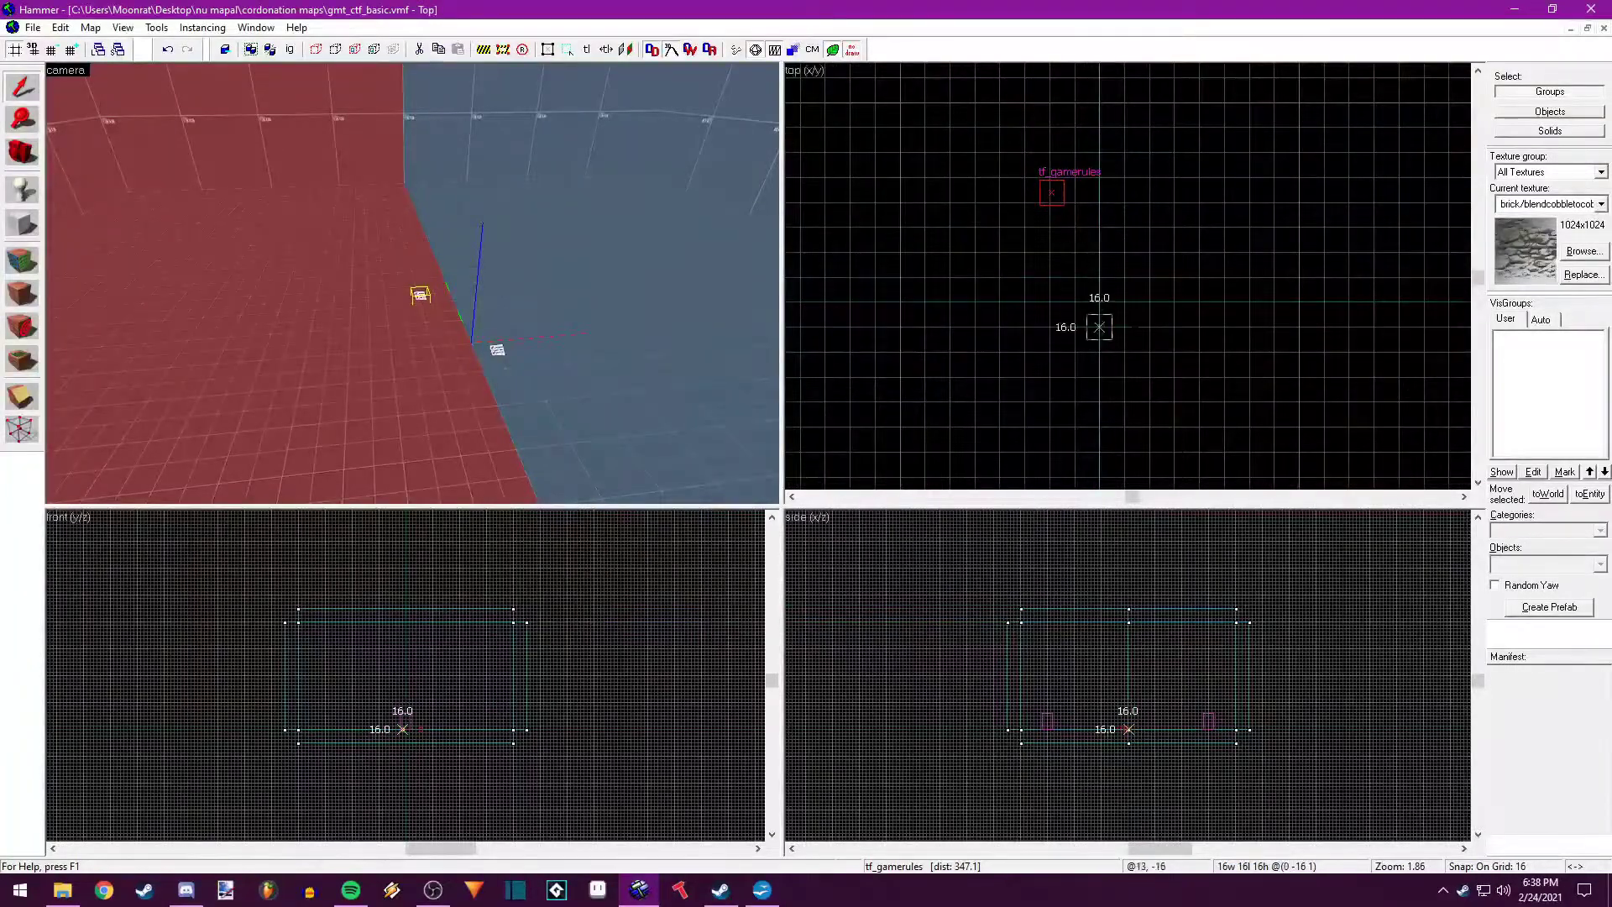
drag(1115, 299, 1115, 300)
scroll(406, 726, up, 15)
drag(407, 784, 410, 588)
key(Escape)
Place a new entity on the red floor and change its class to item_teamflag
key(z)
key(d)
key(z)
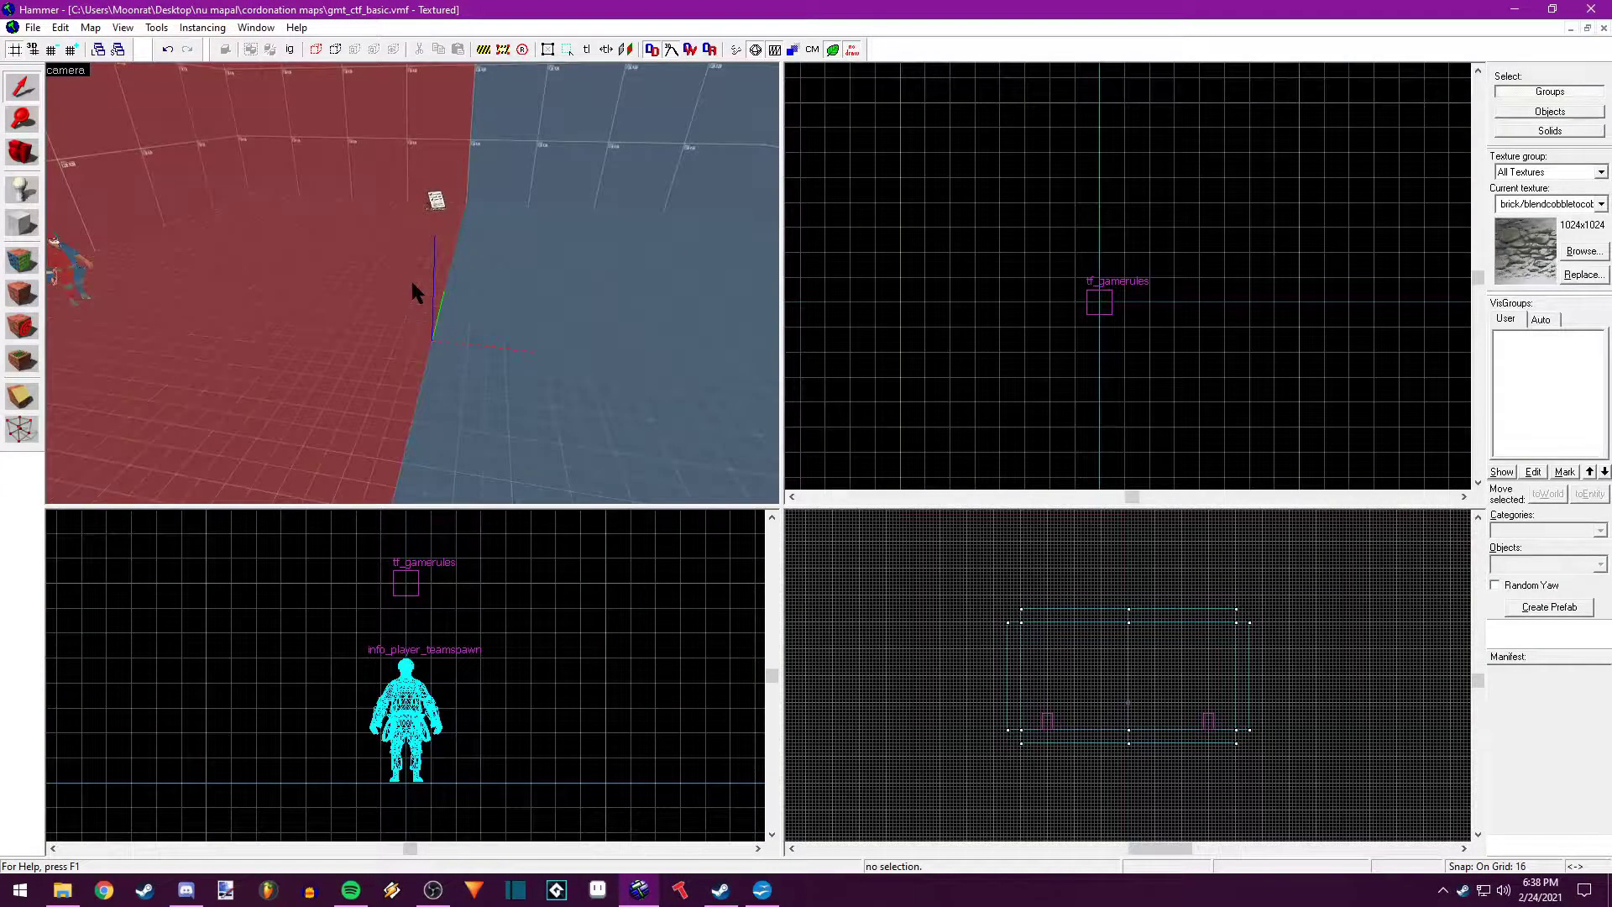
key(shift+e)
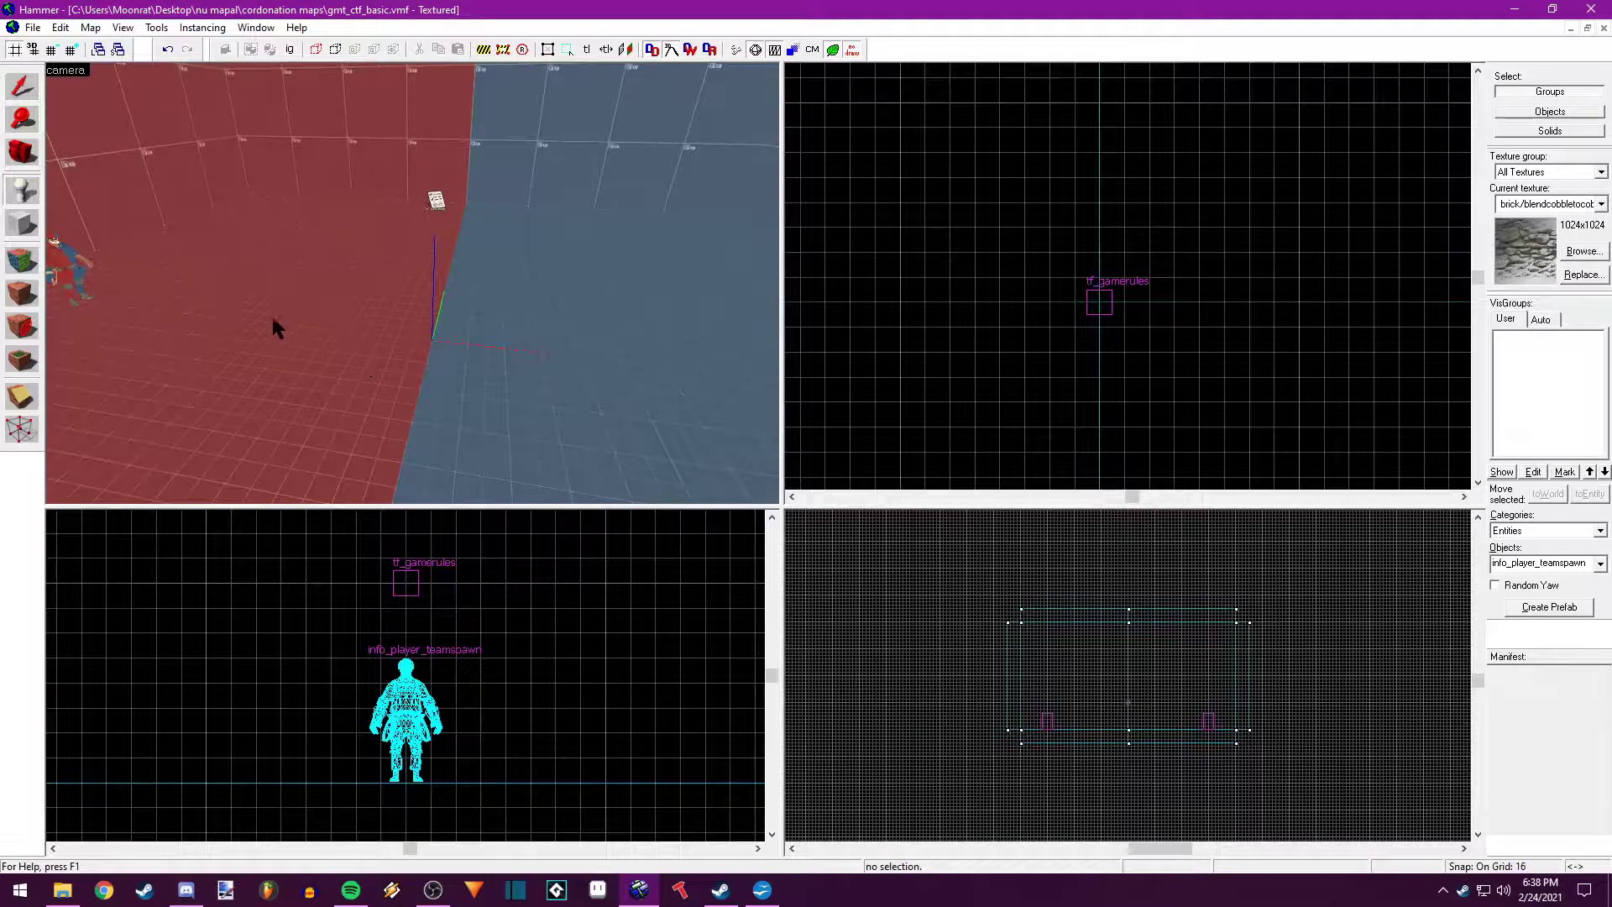
click(220, 317)
key(shift+s)
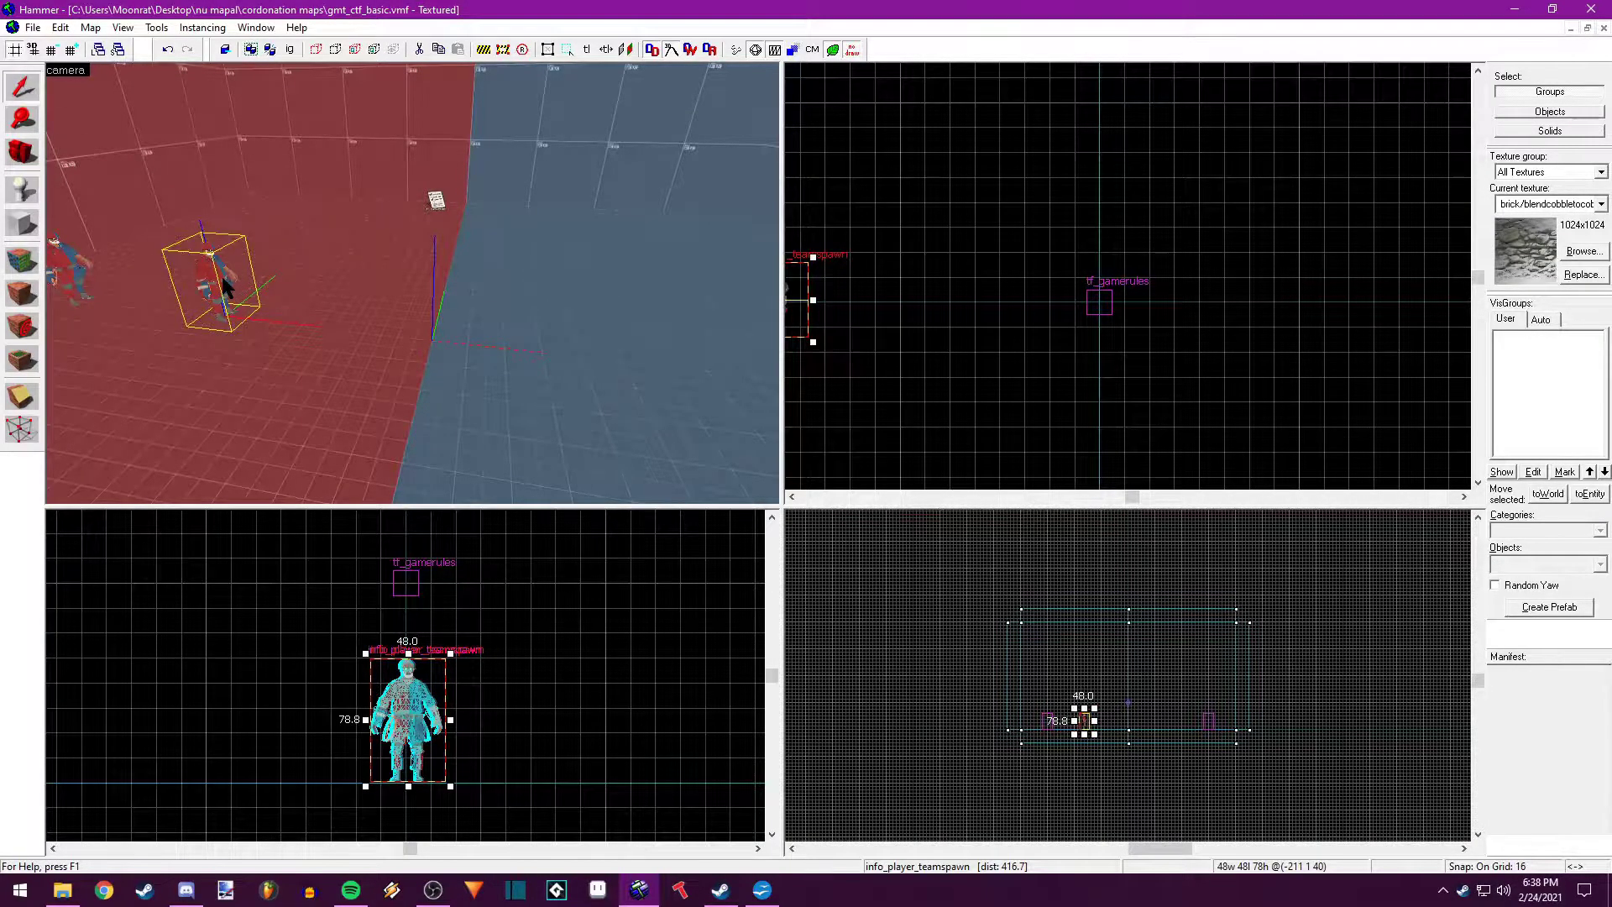
double_click(225, 284)
double_click(628, 316)
text(item_)
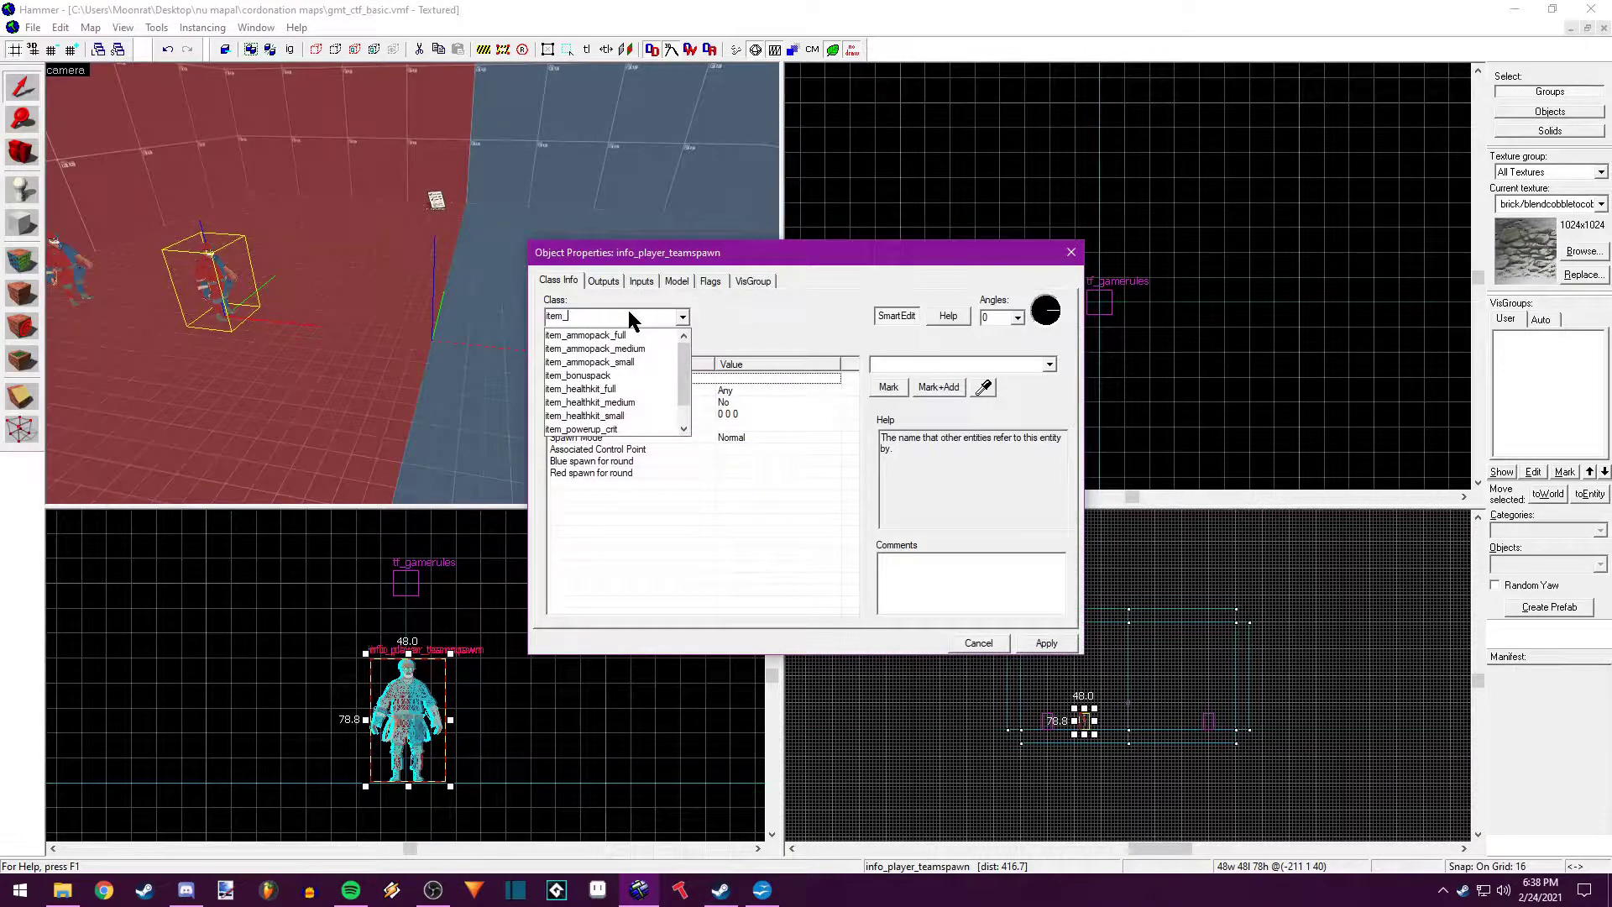
text(tea)
click(580, 337)
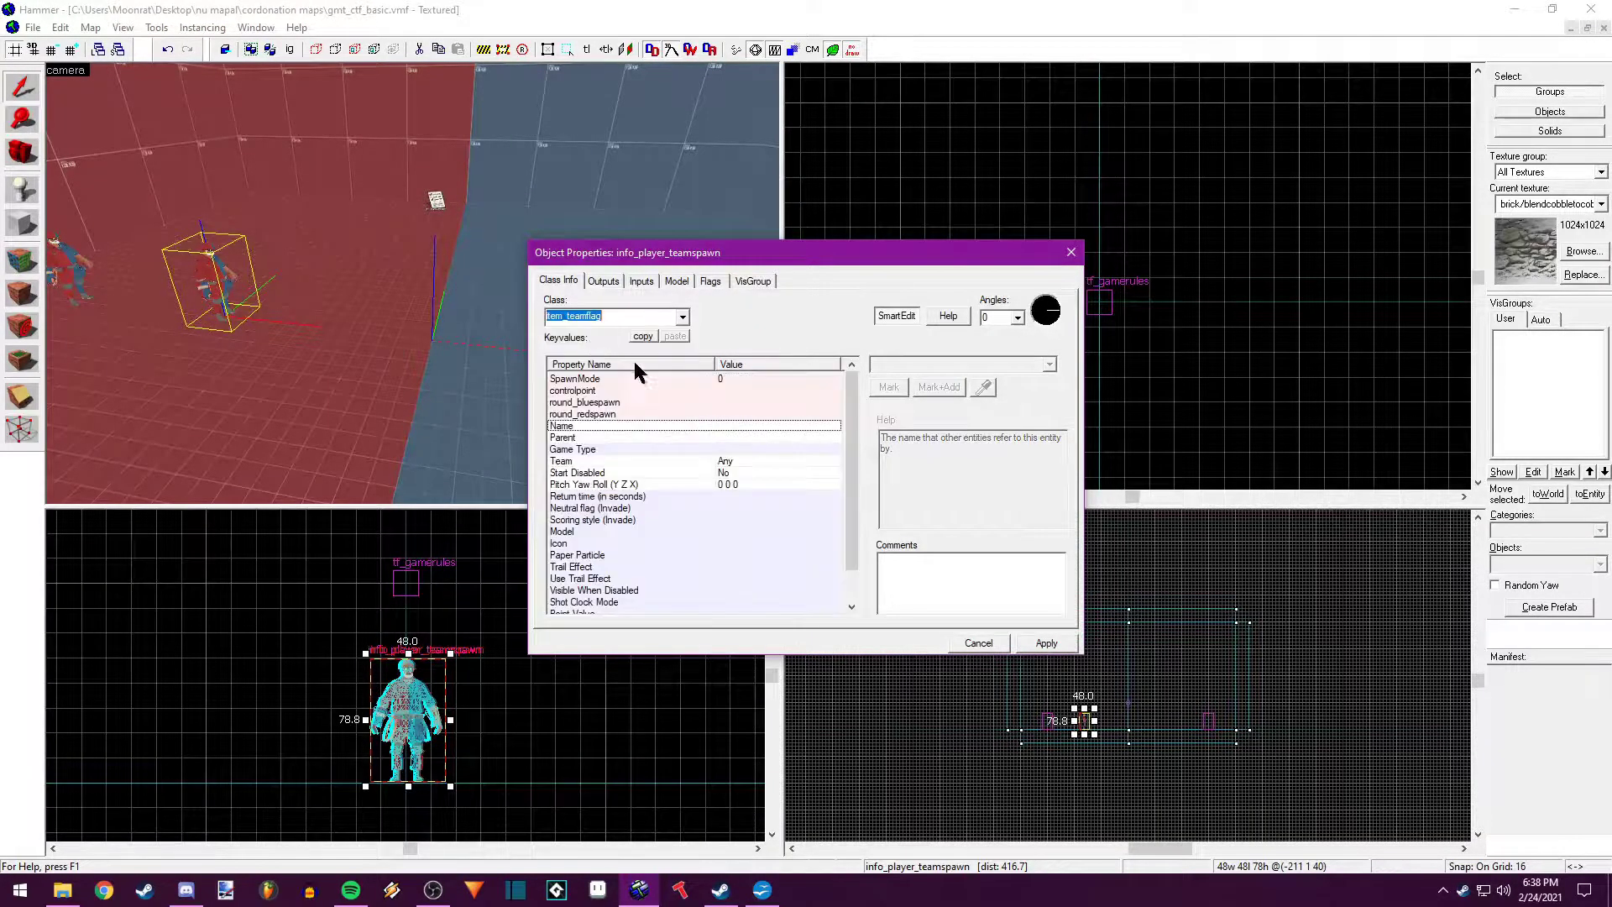
click(1046, 642)
Set the item_teamflag's Team property to Red
click(587, 414)
click(1050, 363)
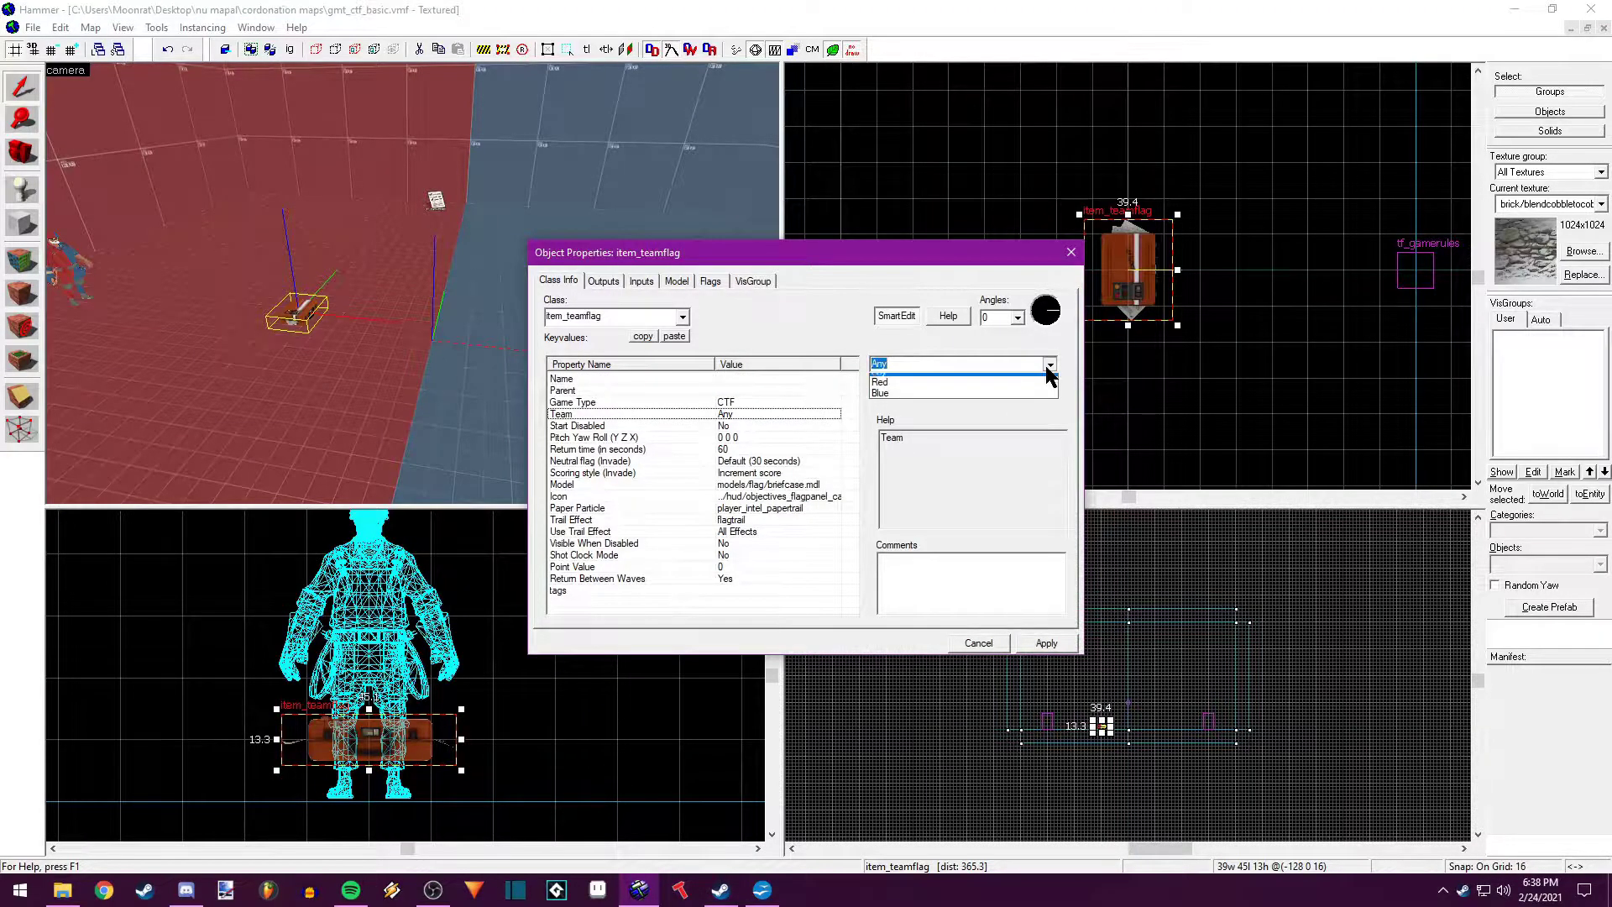
click(1034, 379)
click(1046, 642)
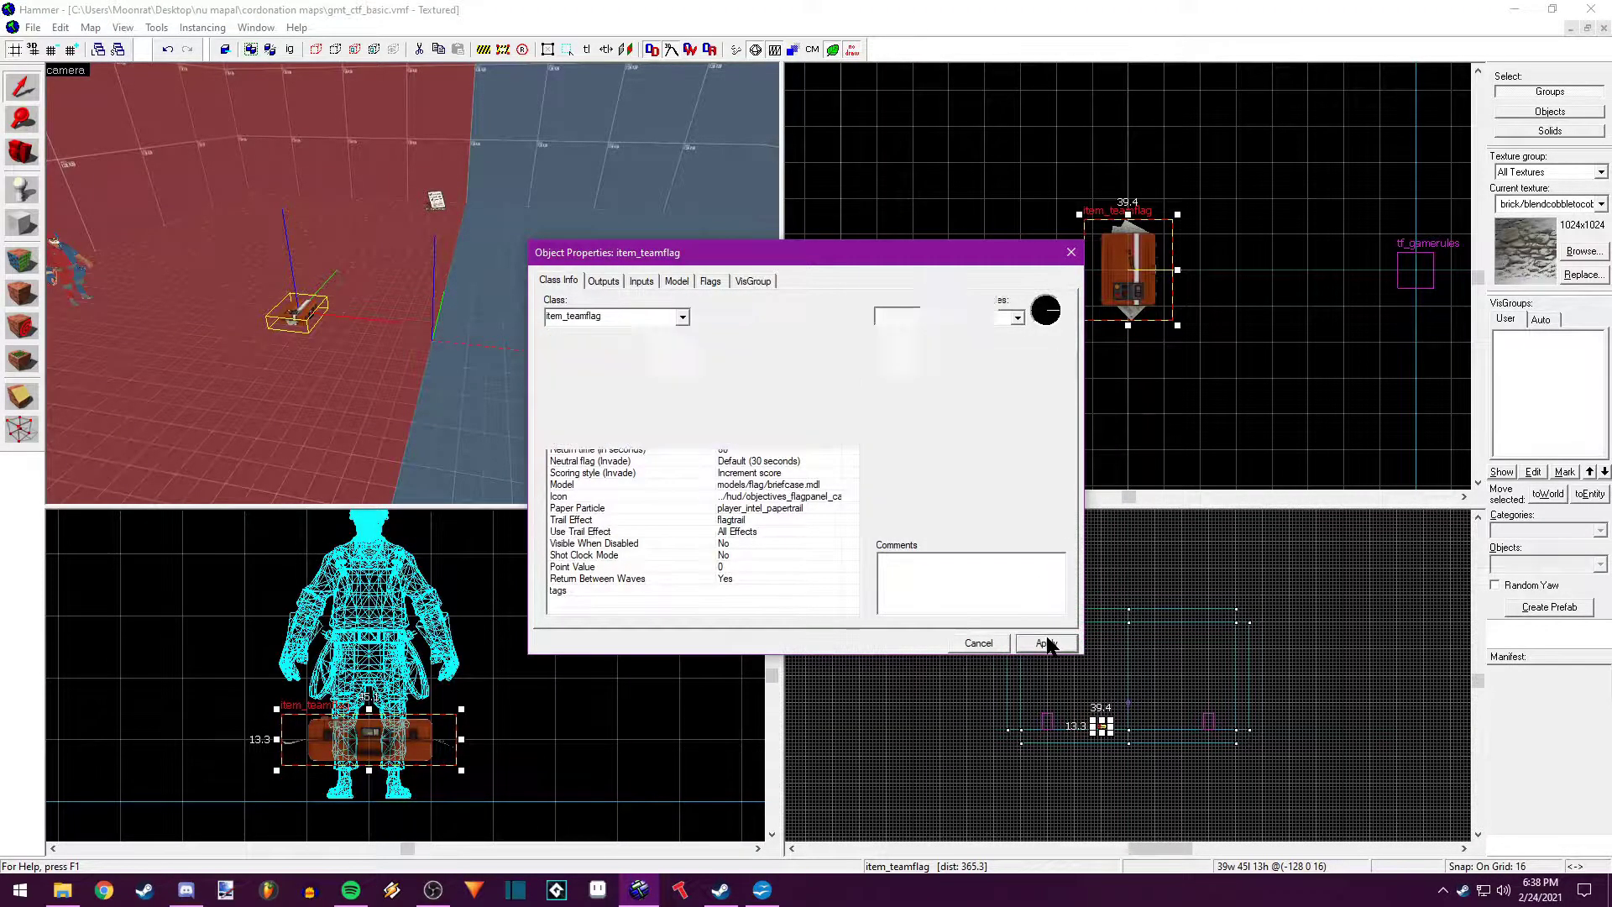
click(1072, 252)
Move the red flag farther from the centre line and duplicate it to x 192 on the blue side
drag(1092, 280, 1029, 280)
scroll(966, 277, down, 2)
shift+drag(930, 269, 1276, 268)
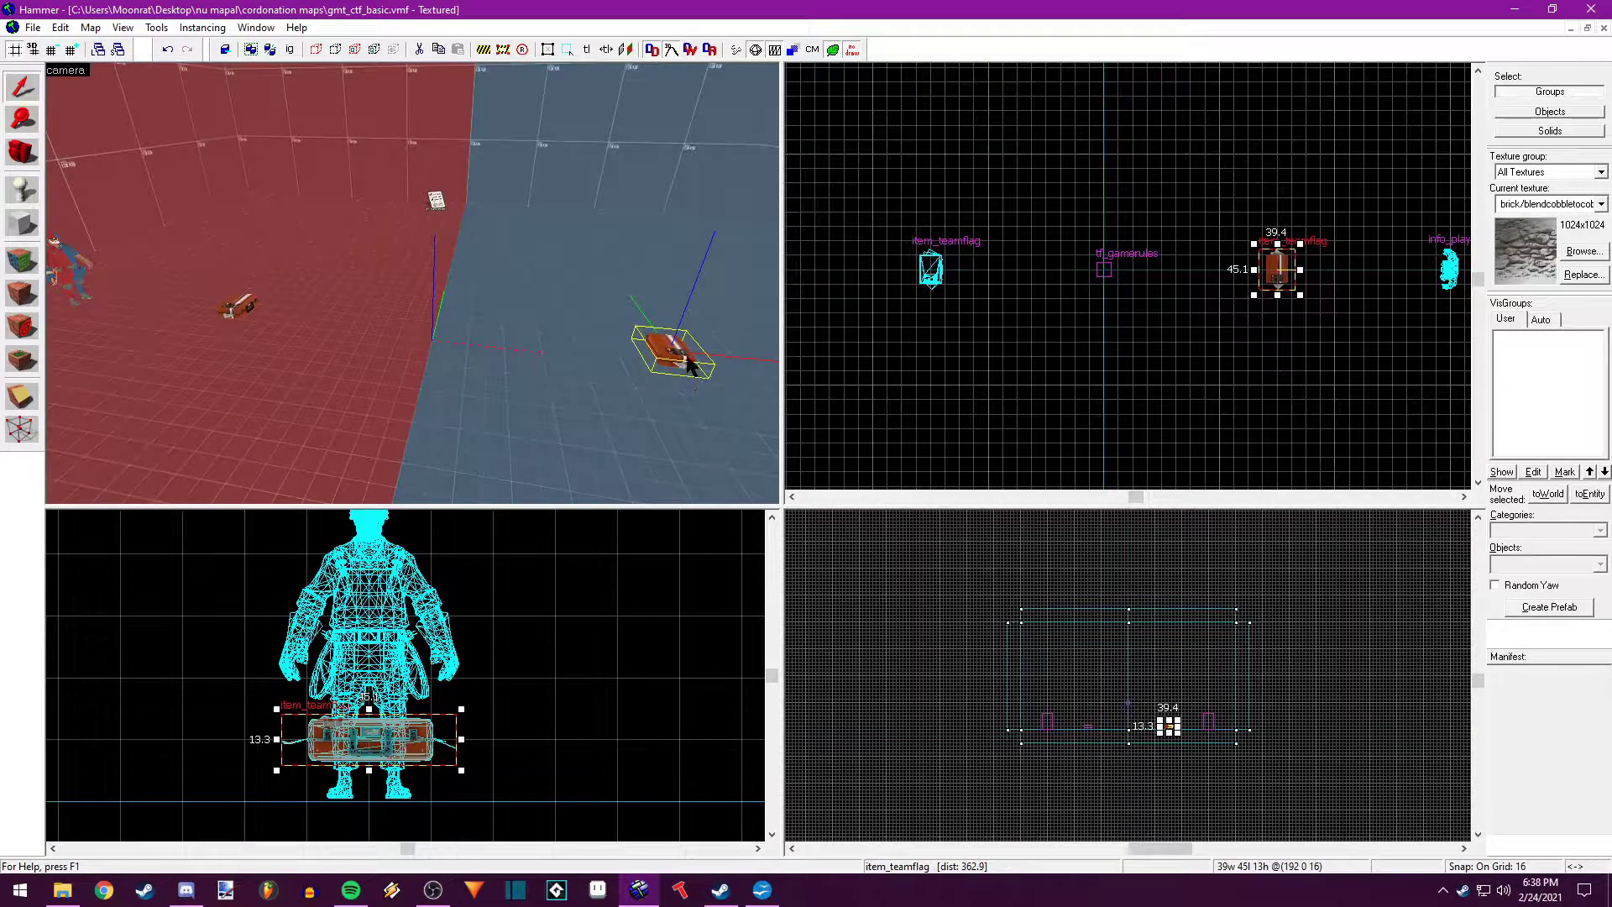
Set the Team property of the blue-side item_teamflag to Blue and deselect it
double_click(687, 359)
click(1049, 364)
click(1031, 391)
click(1033, 645)
click(1071, 253)
key(Escape)
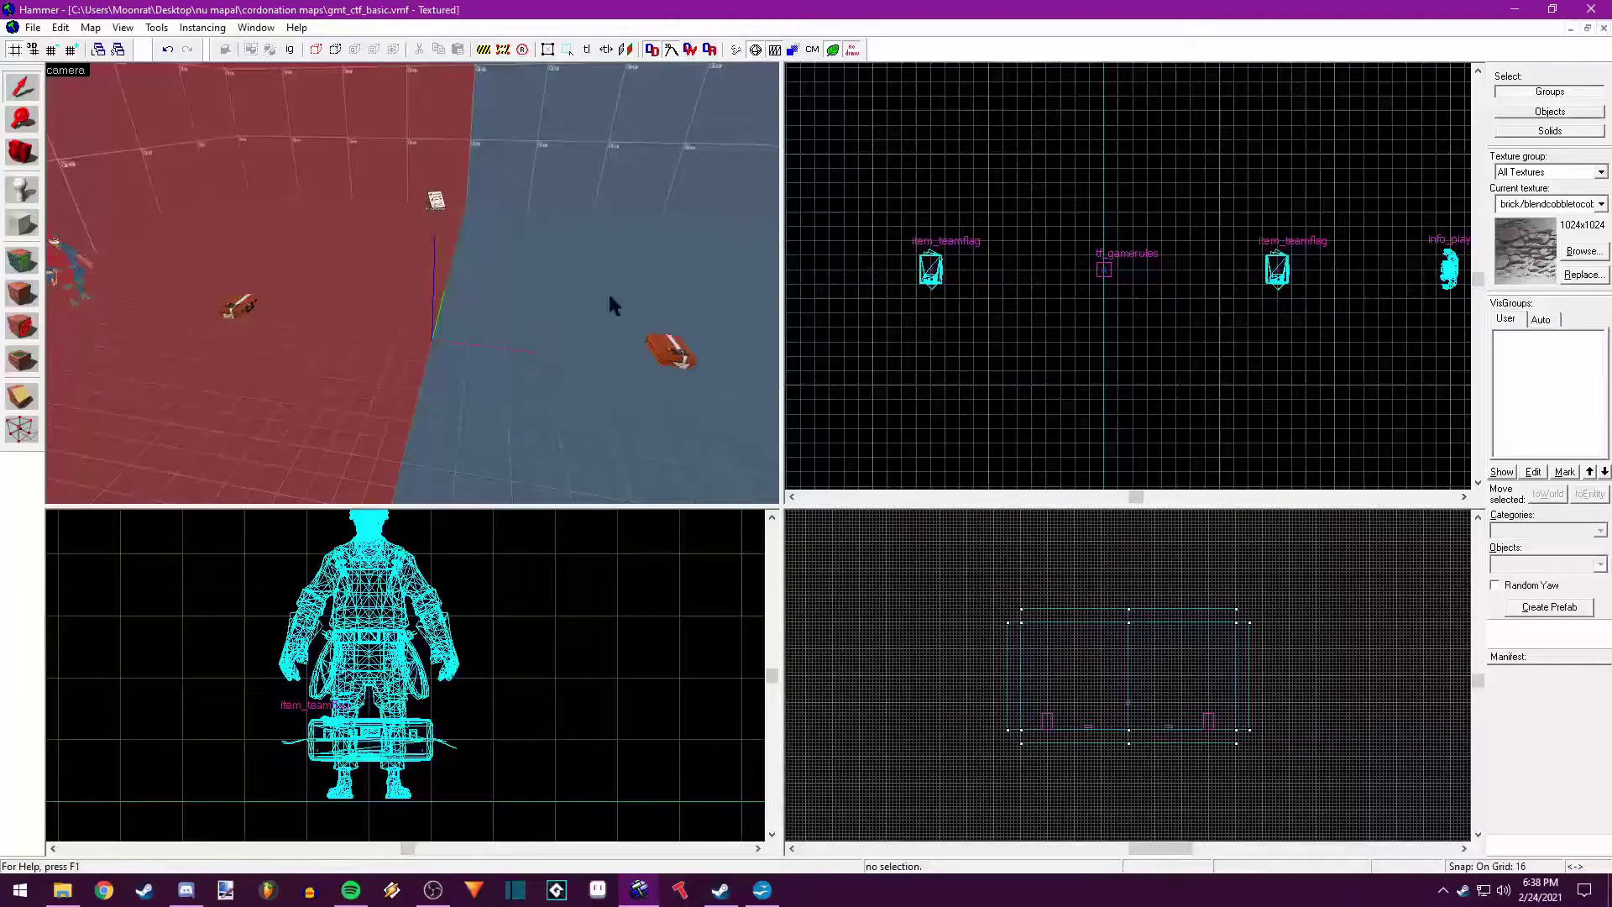
Create a 128 × 128 × 128 block brush centred around the red-side item_teamflag
click(21, 228)
scroll(1026, 298, down, 1)
scroll(1026, 298, up, 2)
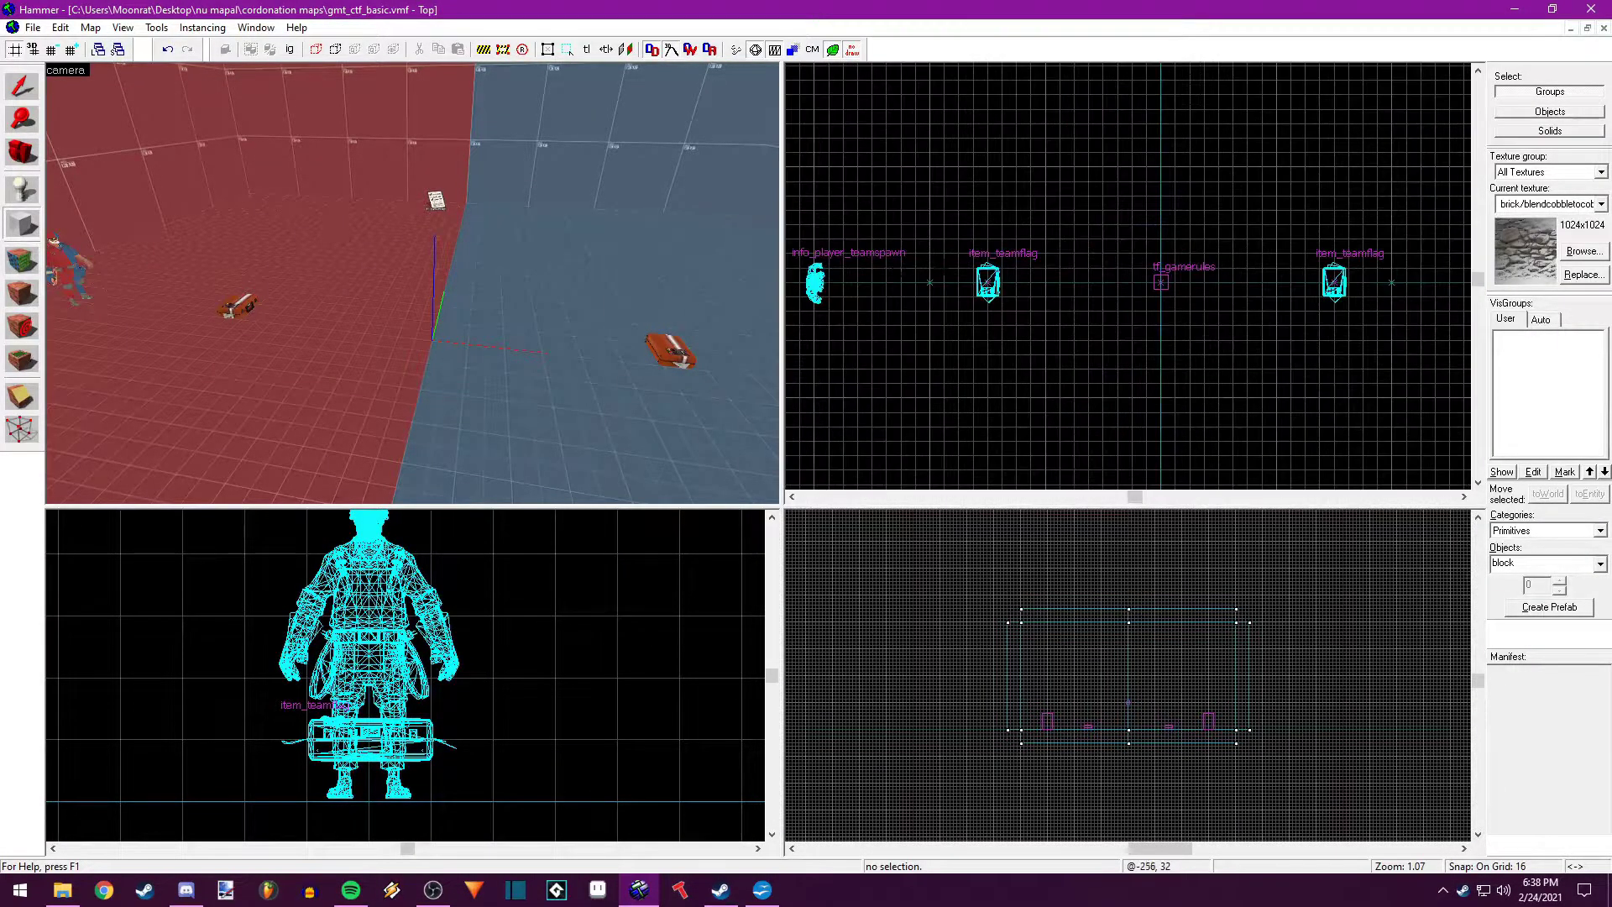
drag(930, 240, 1019, 309)
key(Return)
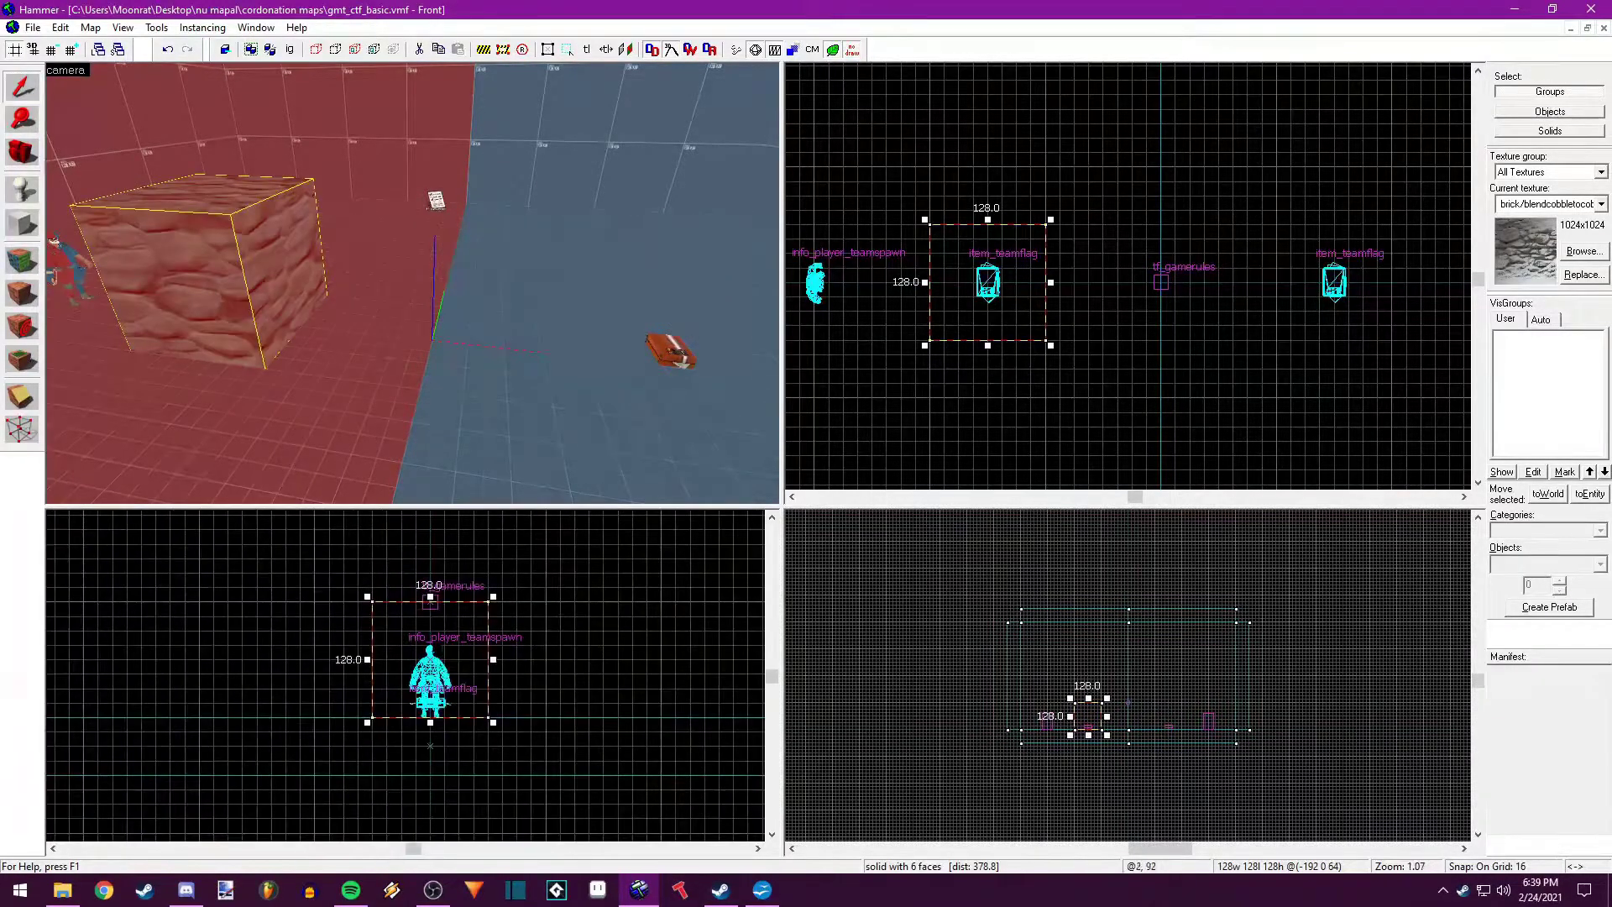
Apply the tools/toolstrigger texture to all faces of the block brush around the red-side flag
click(25, 265)
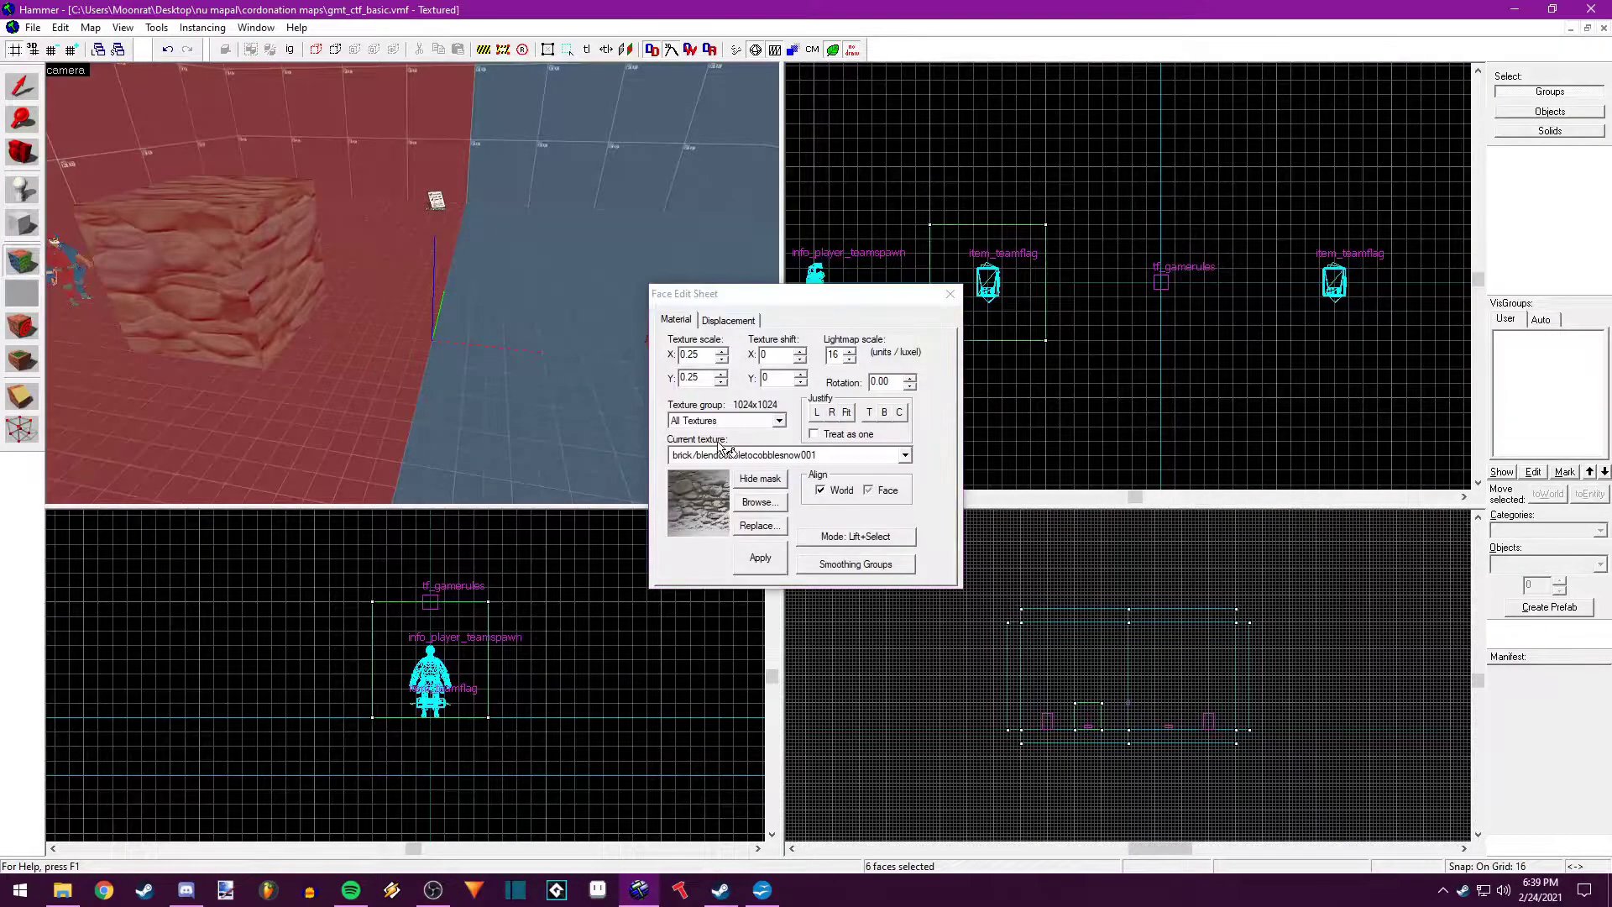
click(755, 502)
text(tioo)
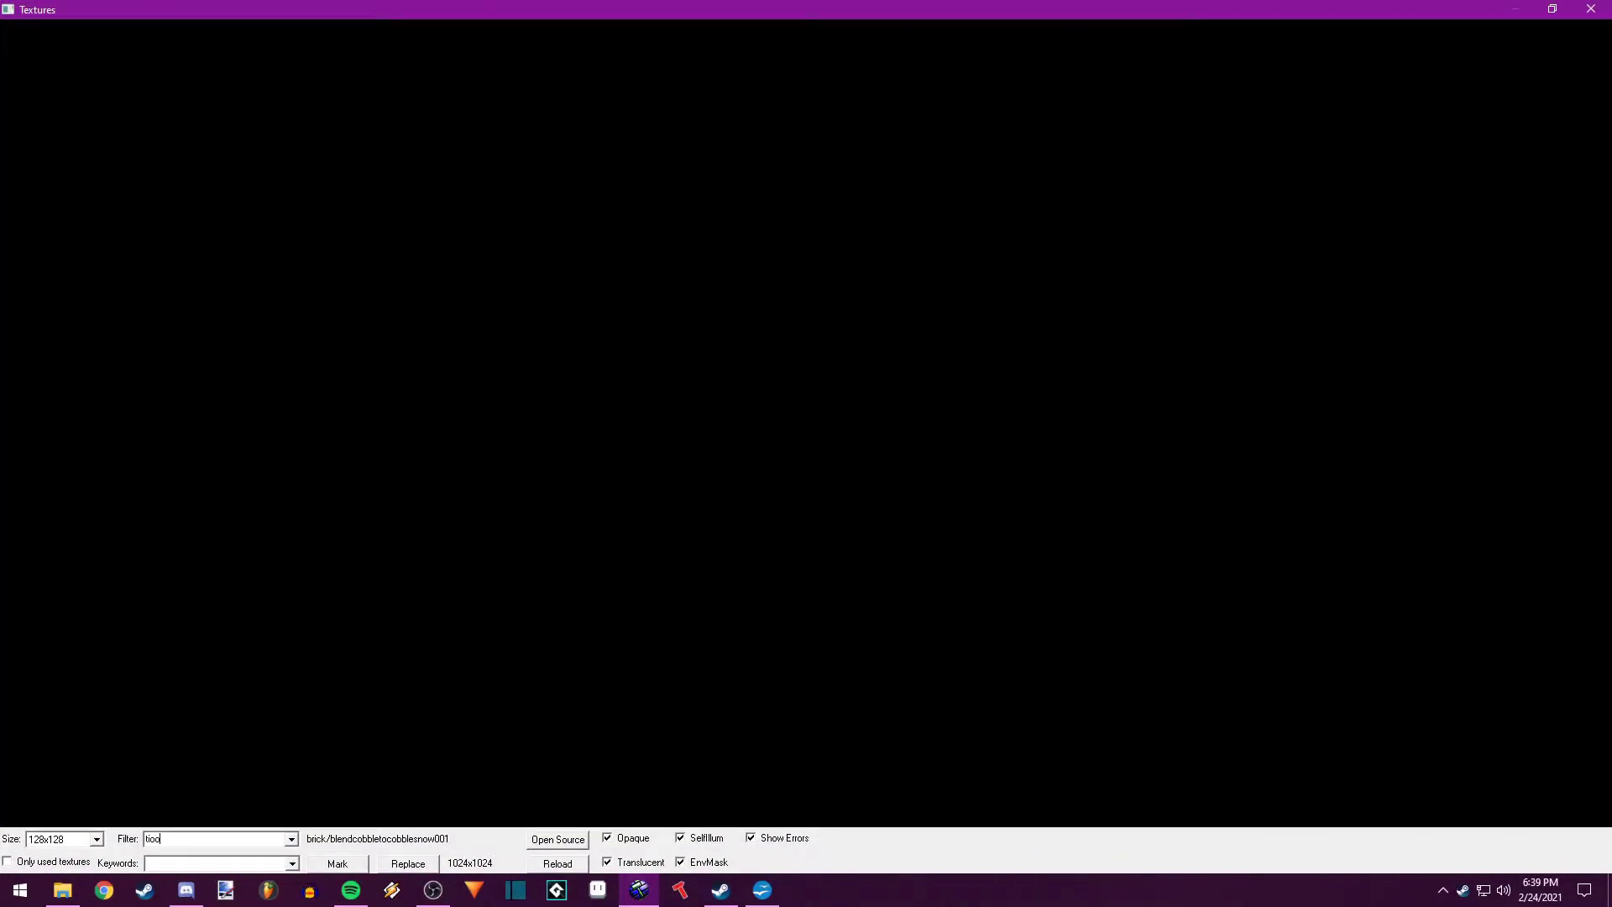
key(BackSpace)
key(BackSpace)
text(oo)
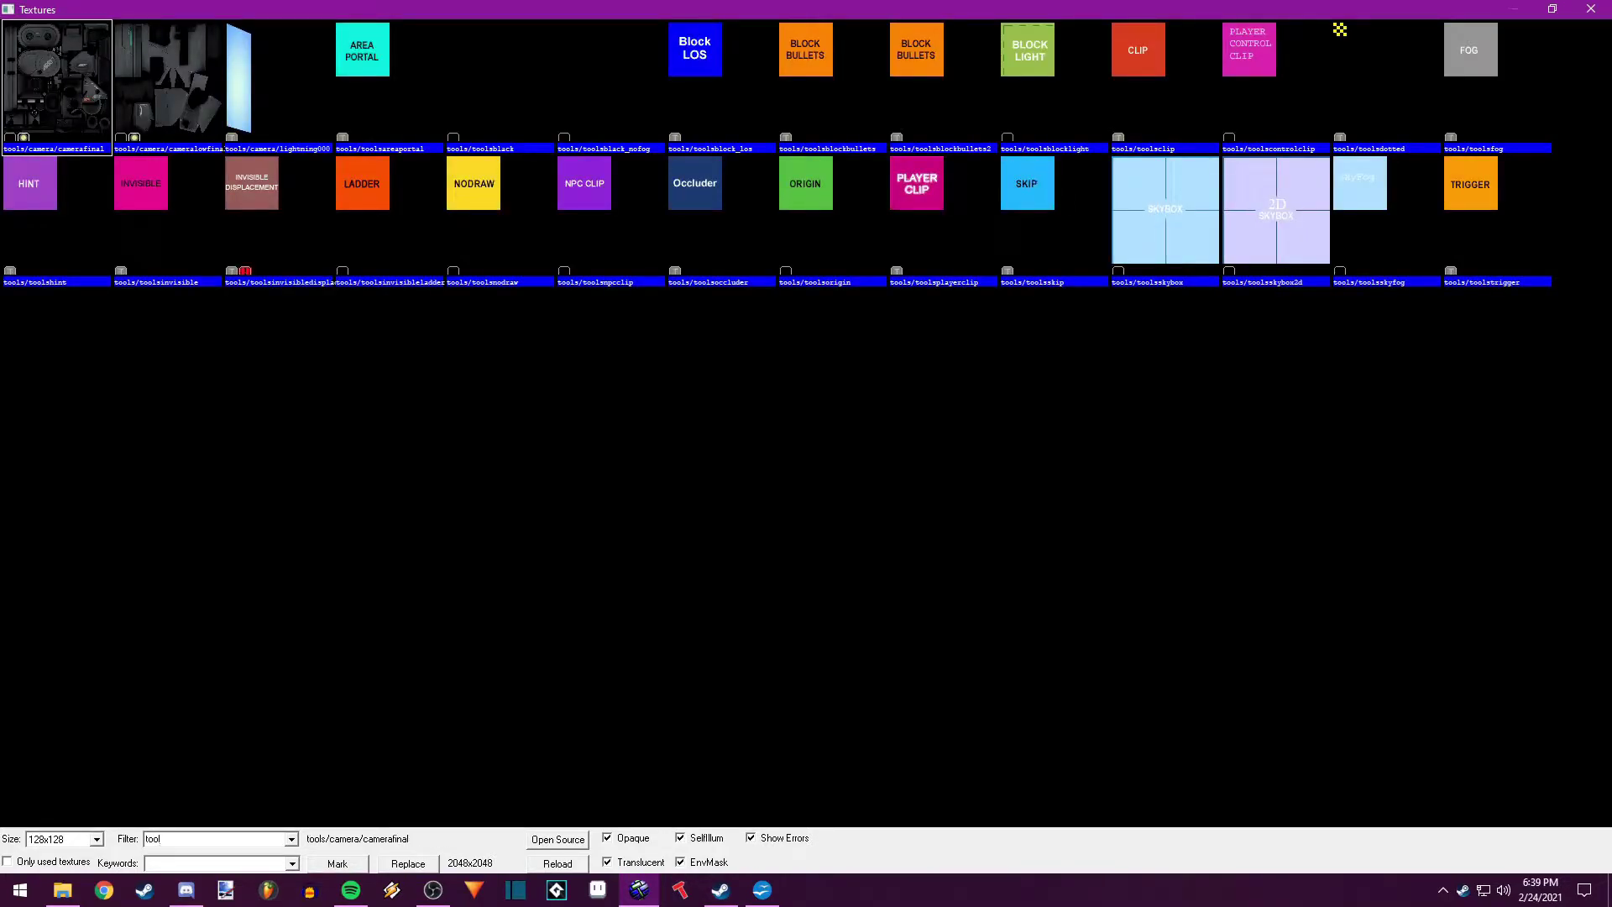
double_click(1470, 184)
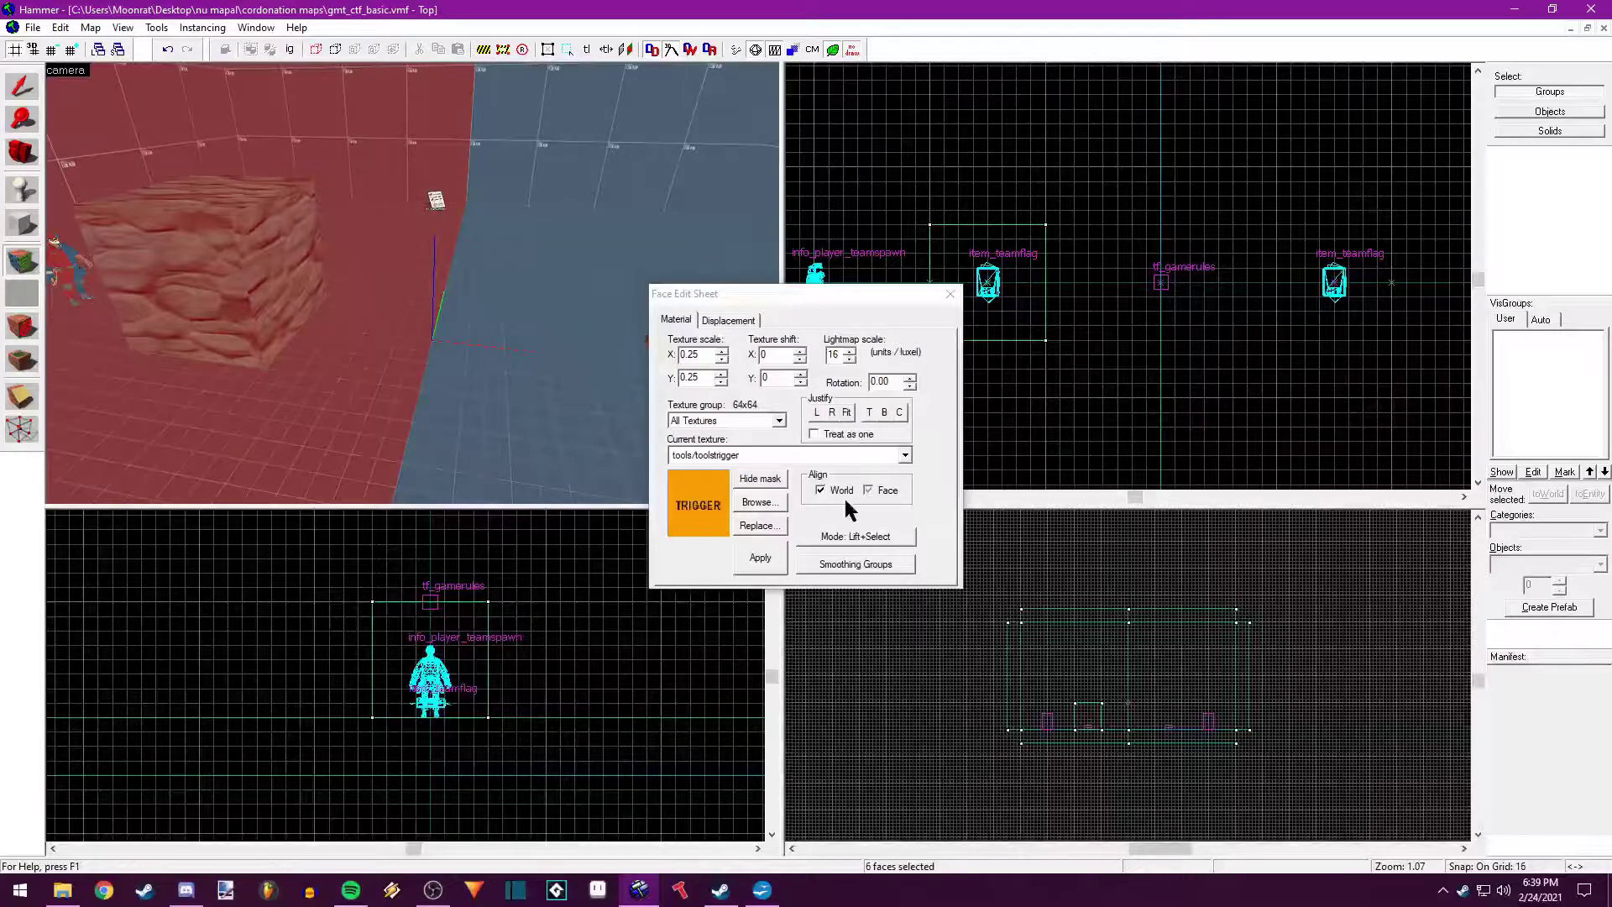
click(760, 559)
click(950, 295)
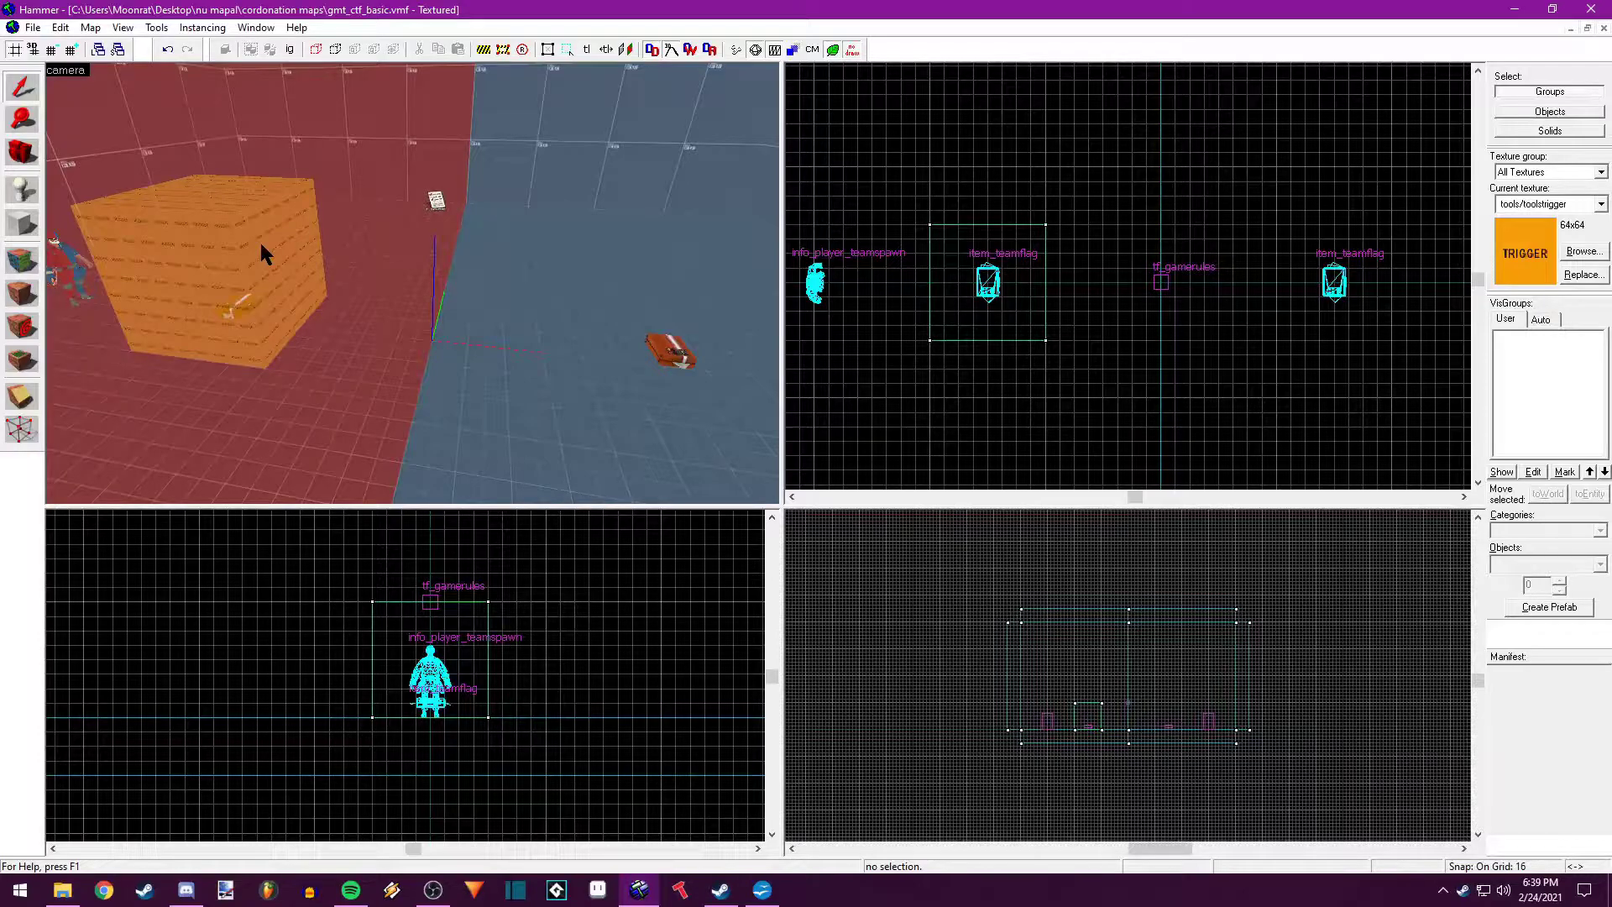
Tie the trigger-textured brush around the red-side flag to a func_capturezone entity
click(261, 244)
key(ctrl+t)
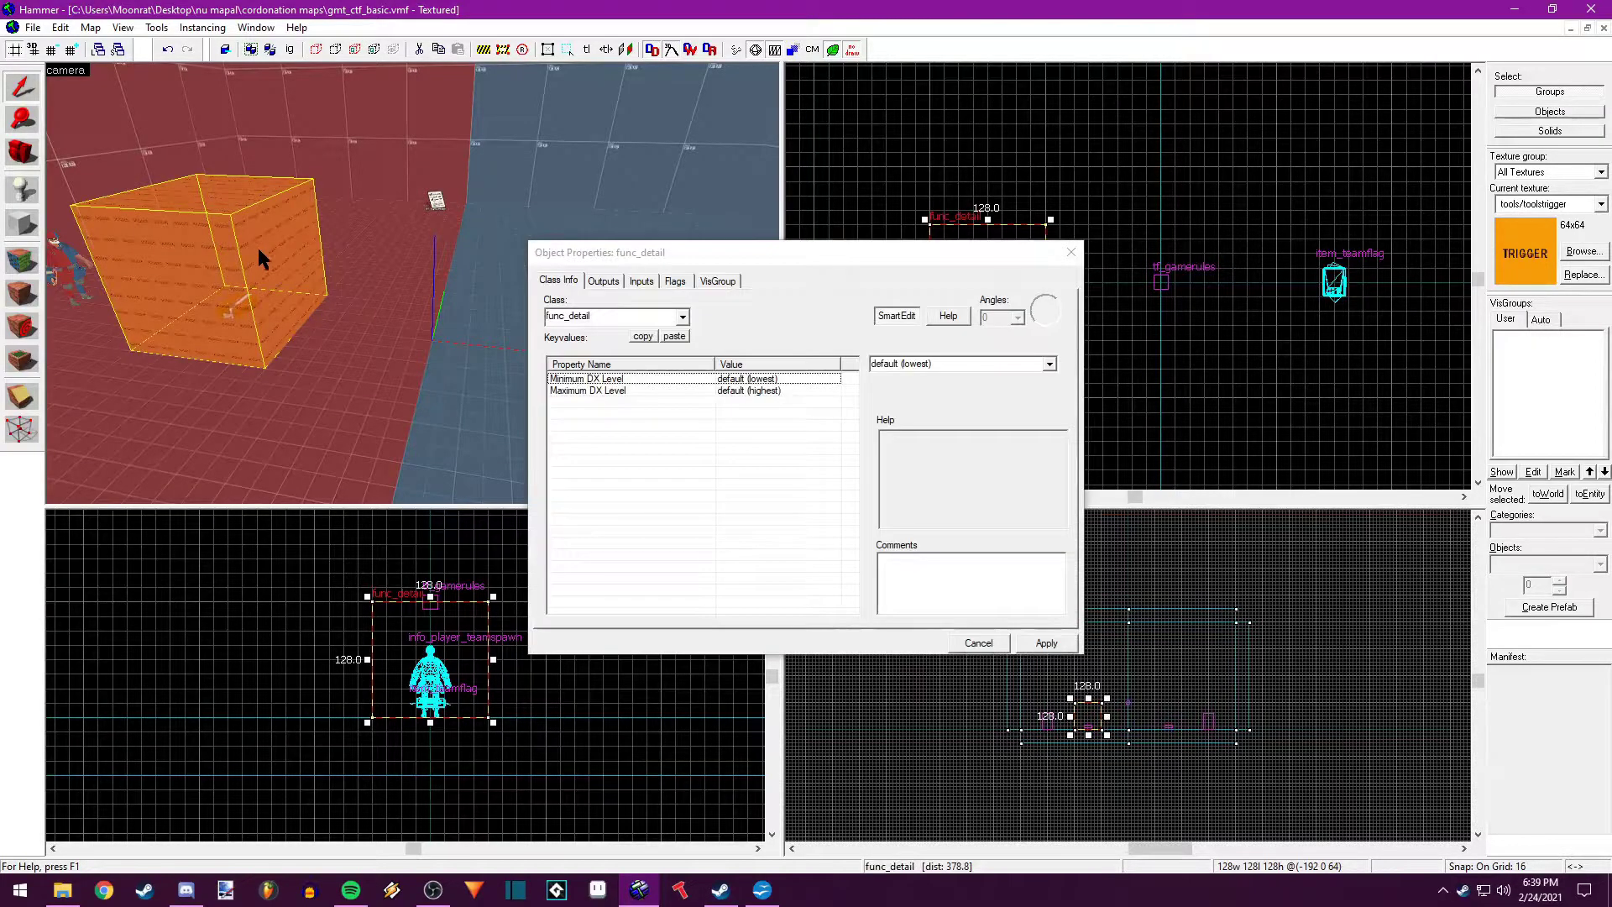
double_click(603, 319)
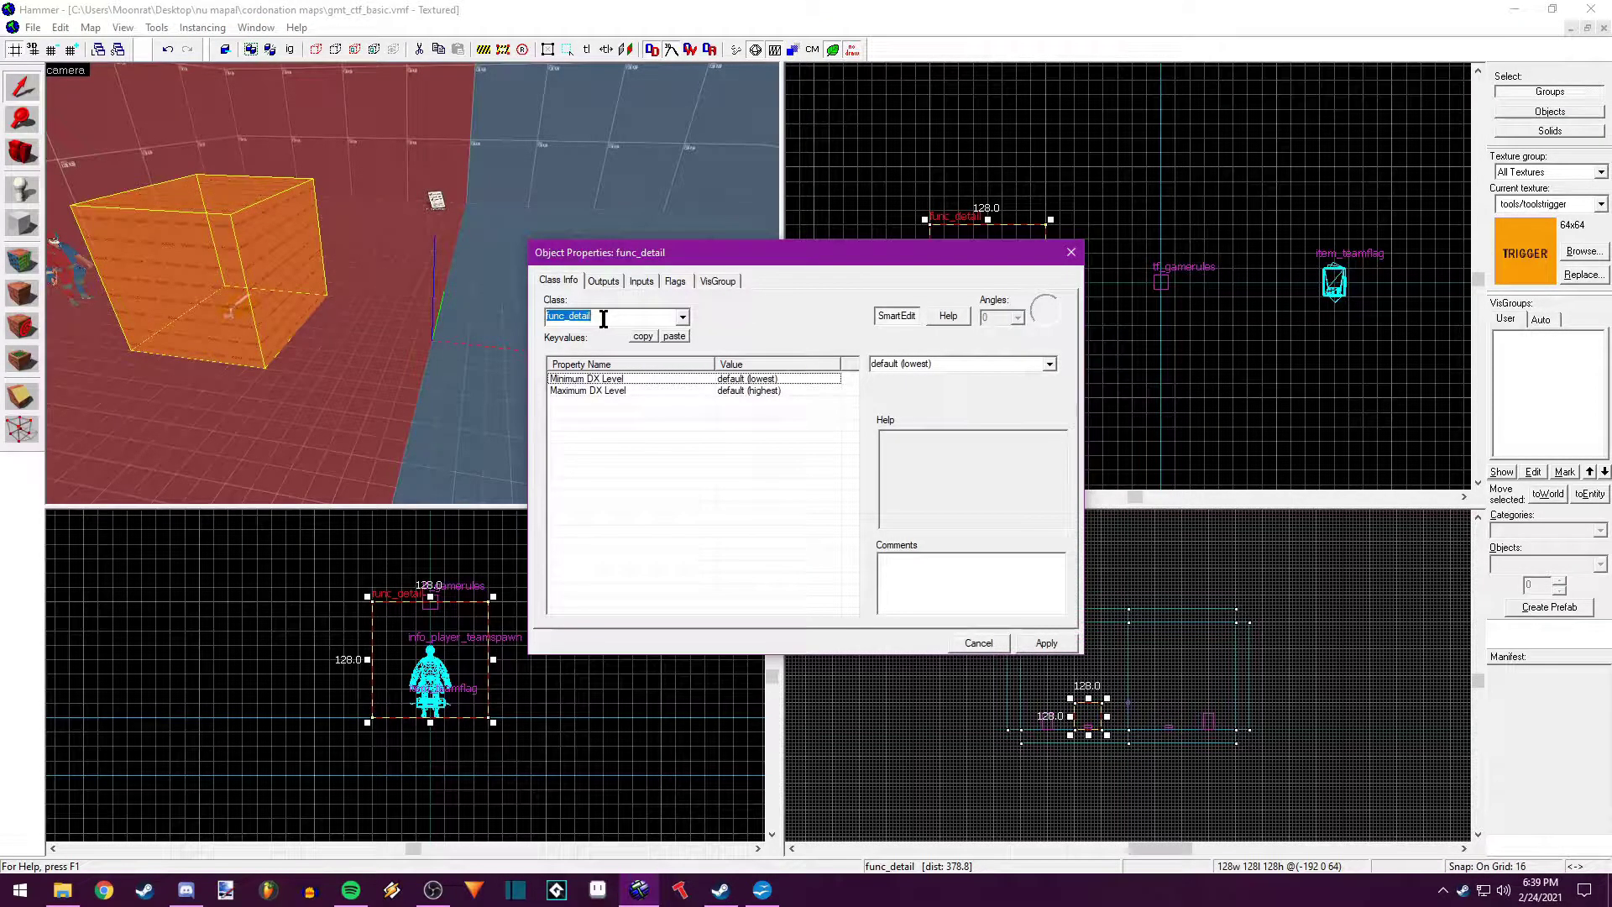
text(func_cap)
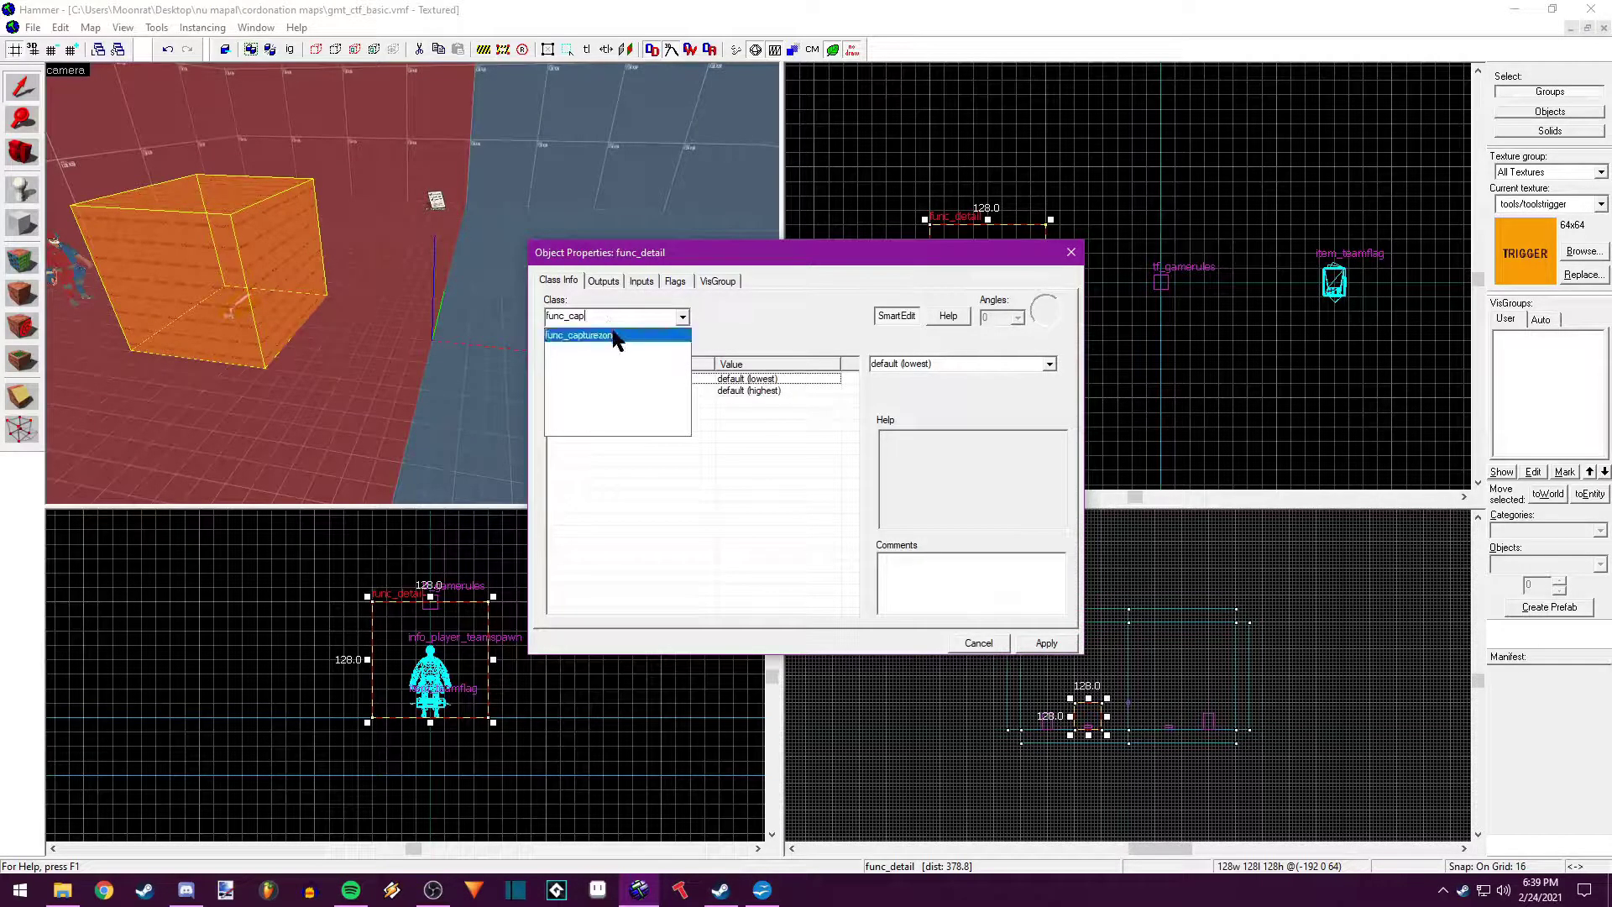
click(613, 335)
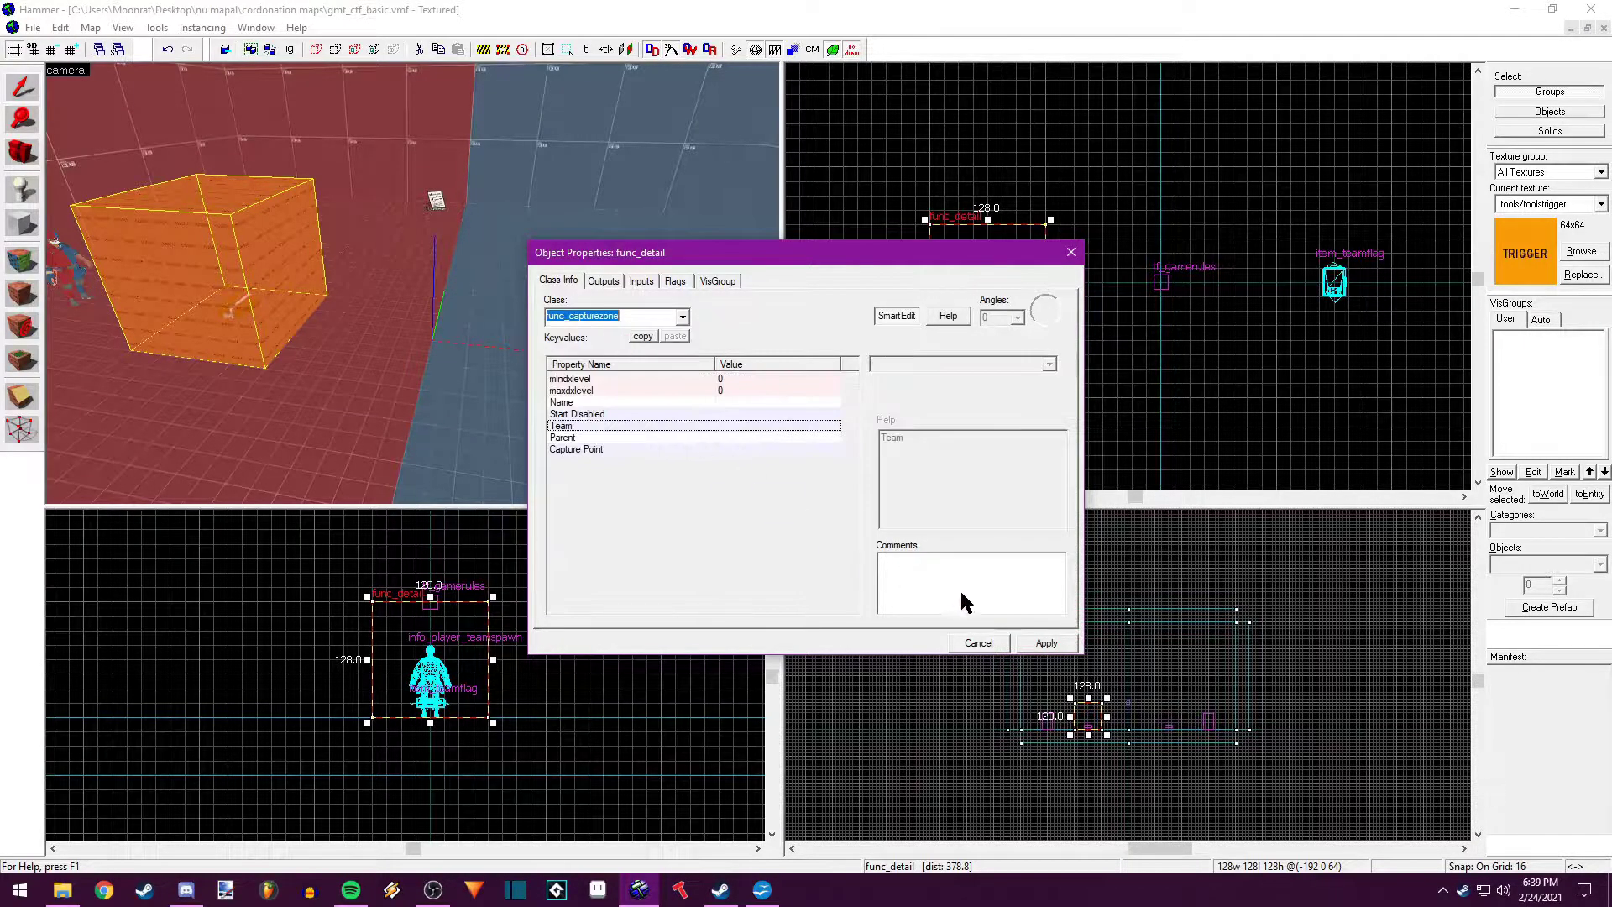
click(1053, 644)
Set the Team property of the red-side func_capturezone to Red
click(1048, 364)
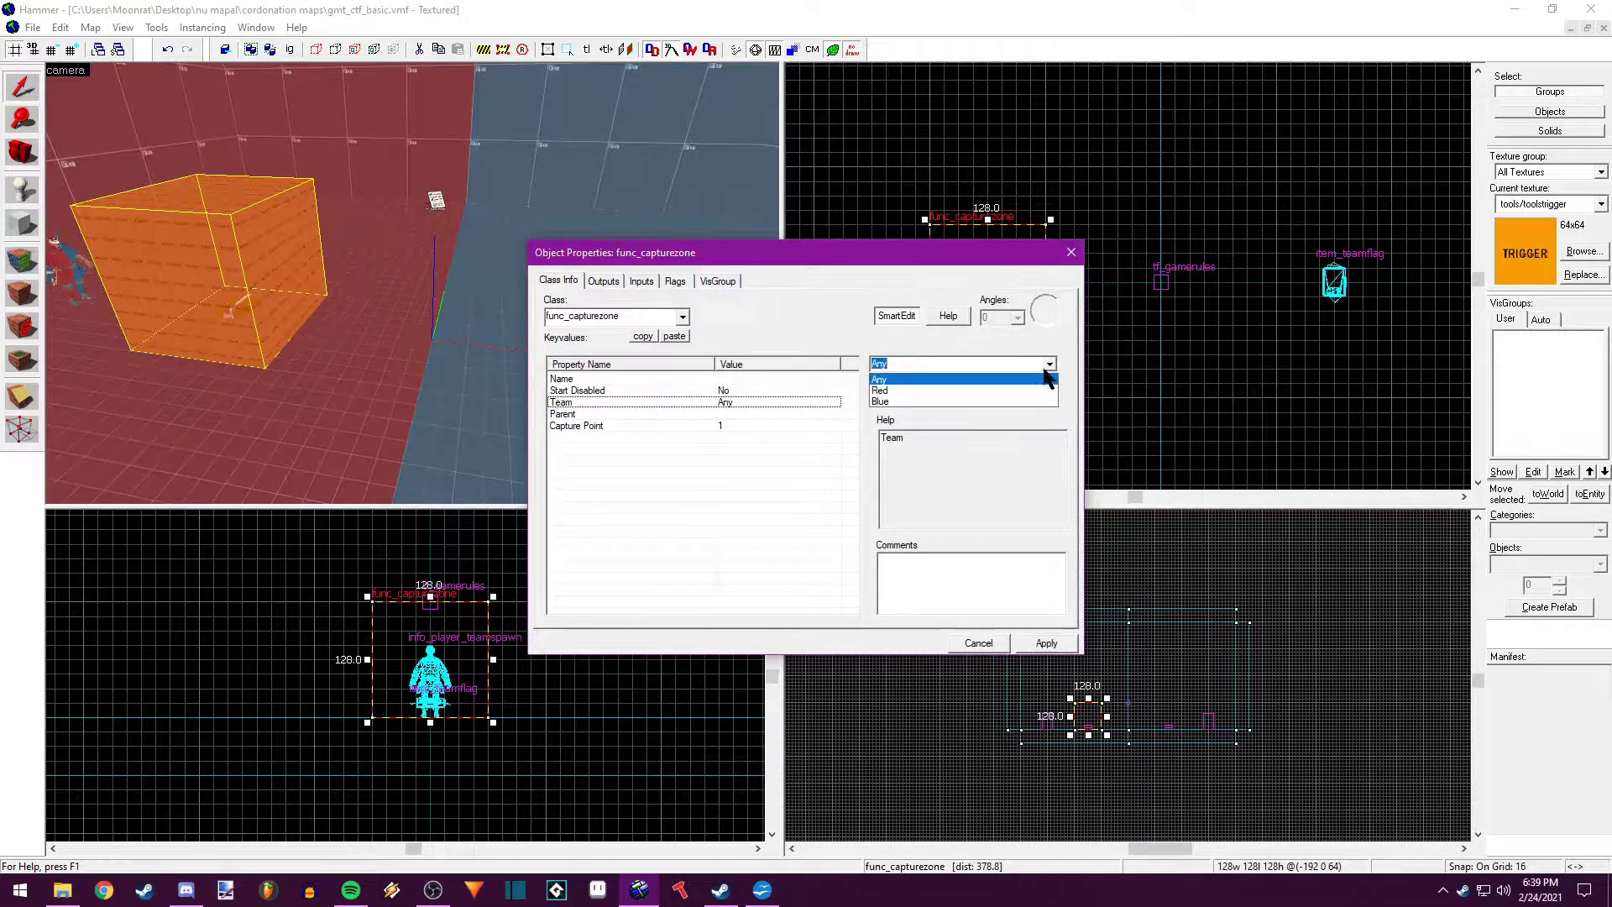
click(1013, 391)
click(1046, 643)
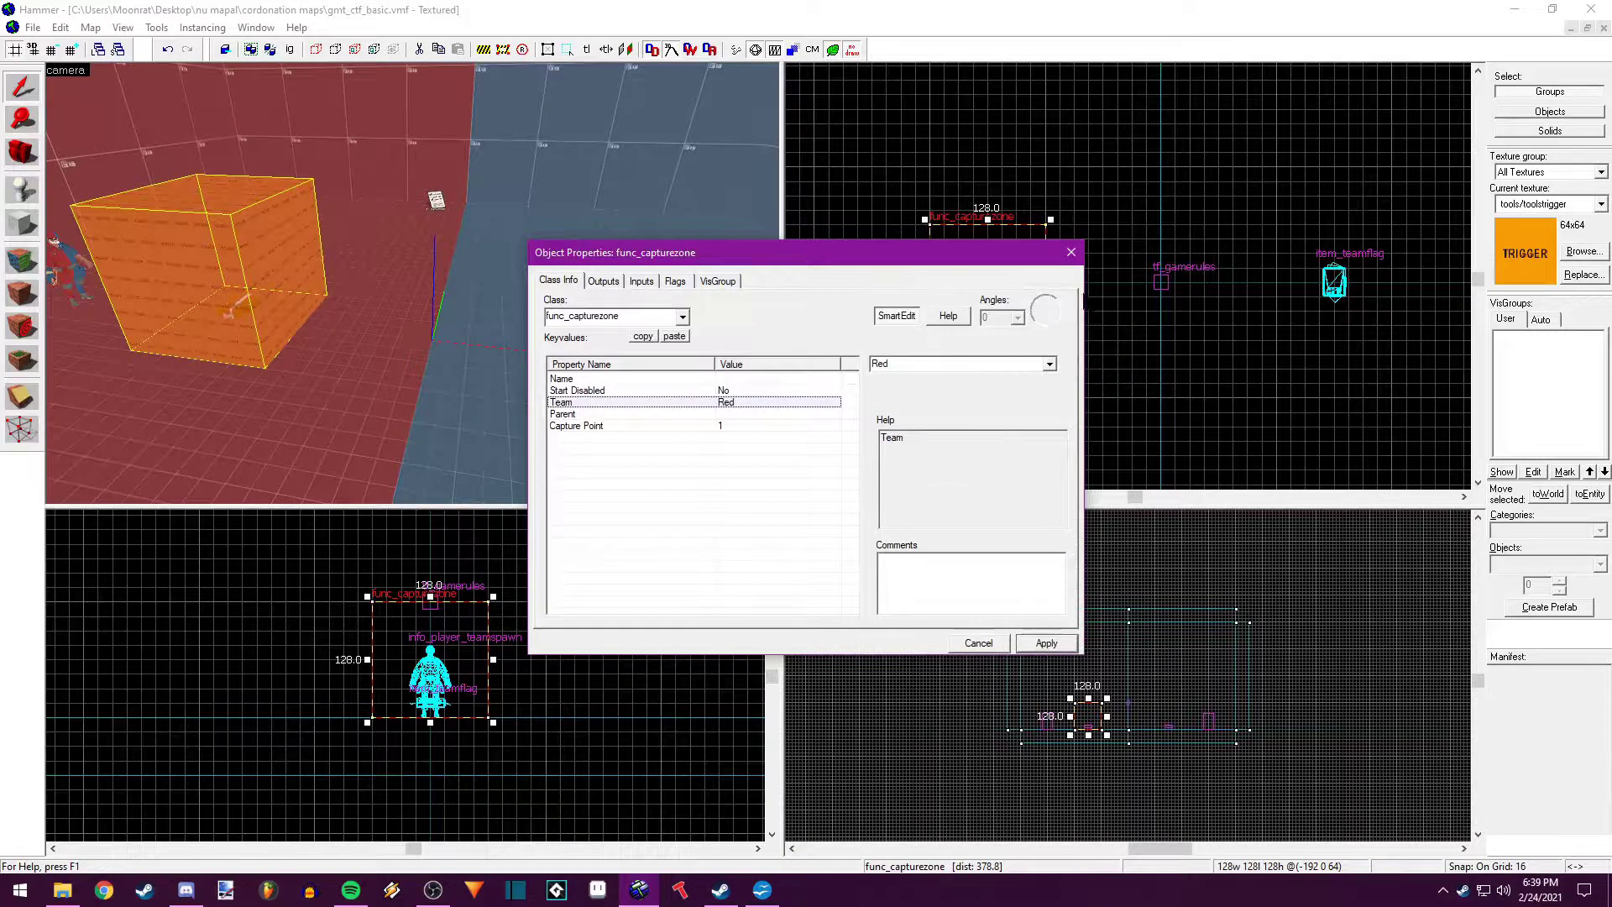
click(1070, 253)
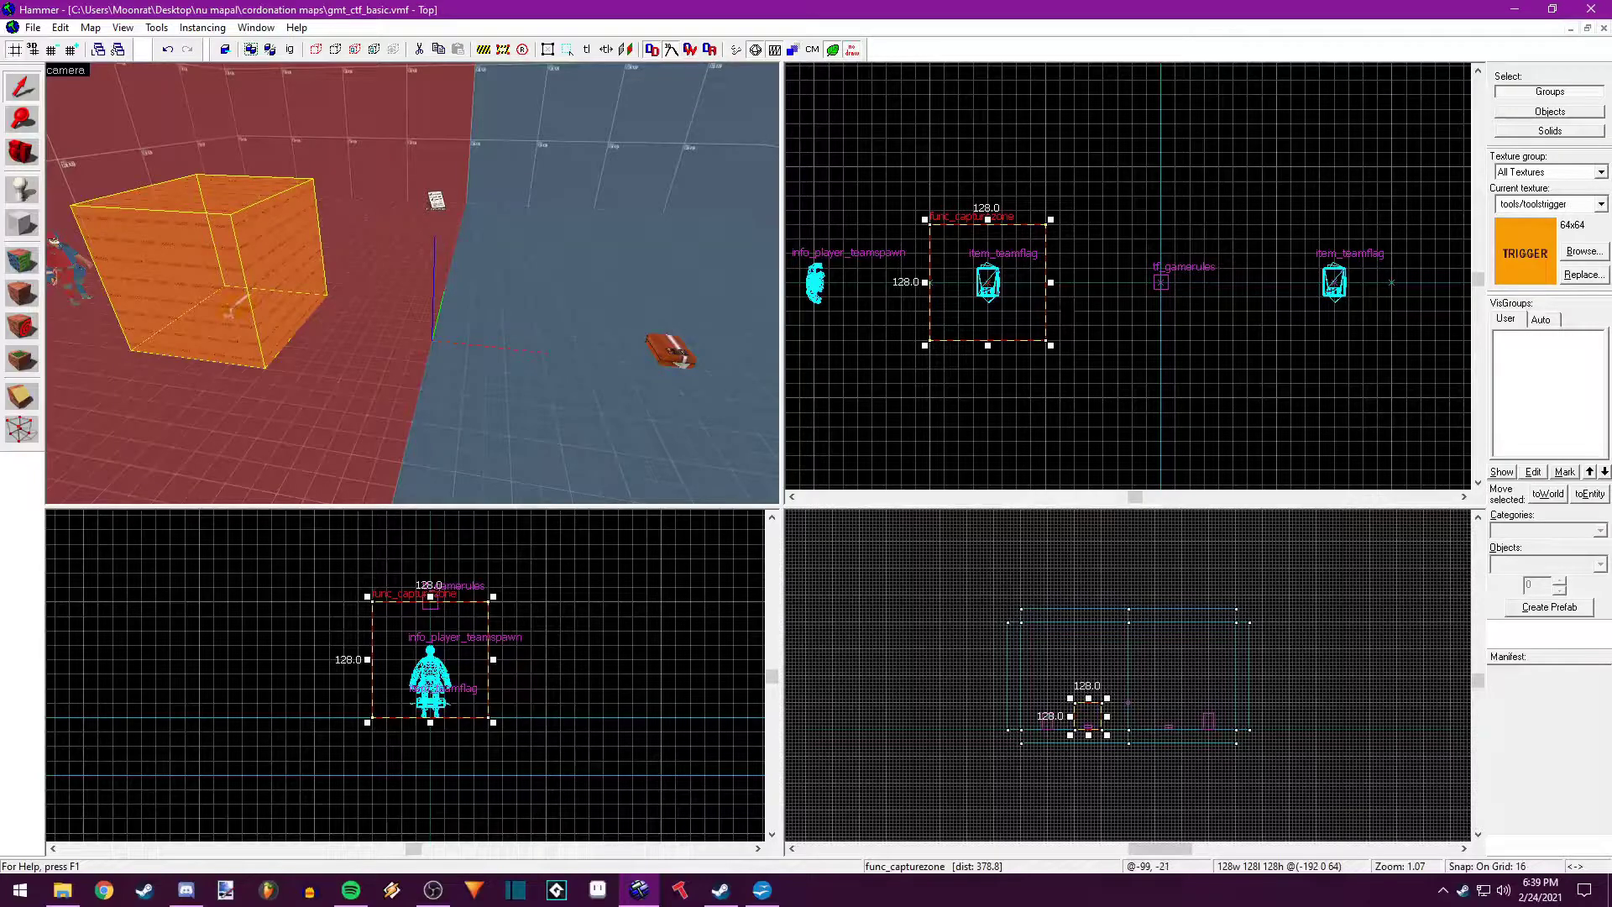
Duplicate the capture zone around the blue-side flag, set the copy's Team property to Blue and save the map
shift+drag(246, 257, 719, 299)
key(alt+Return)
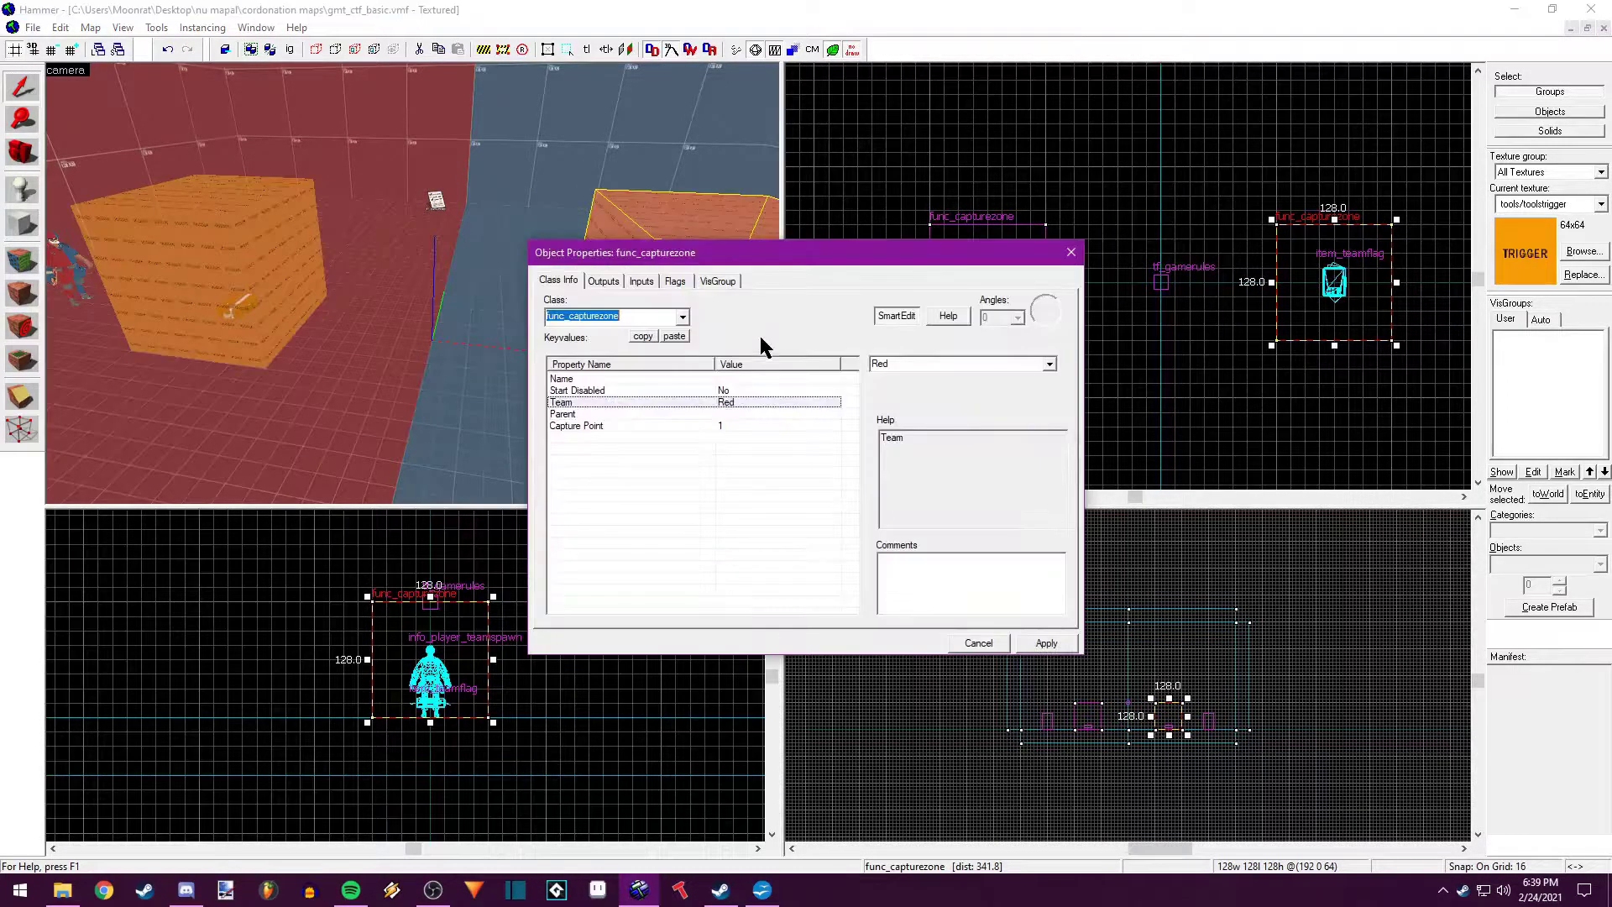
click(1049, 364)
click(1023, 402)
click(1046, 644)
click(1071, 252)
key(ctrl+s)
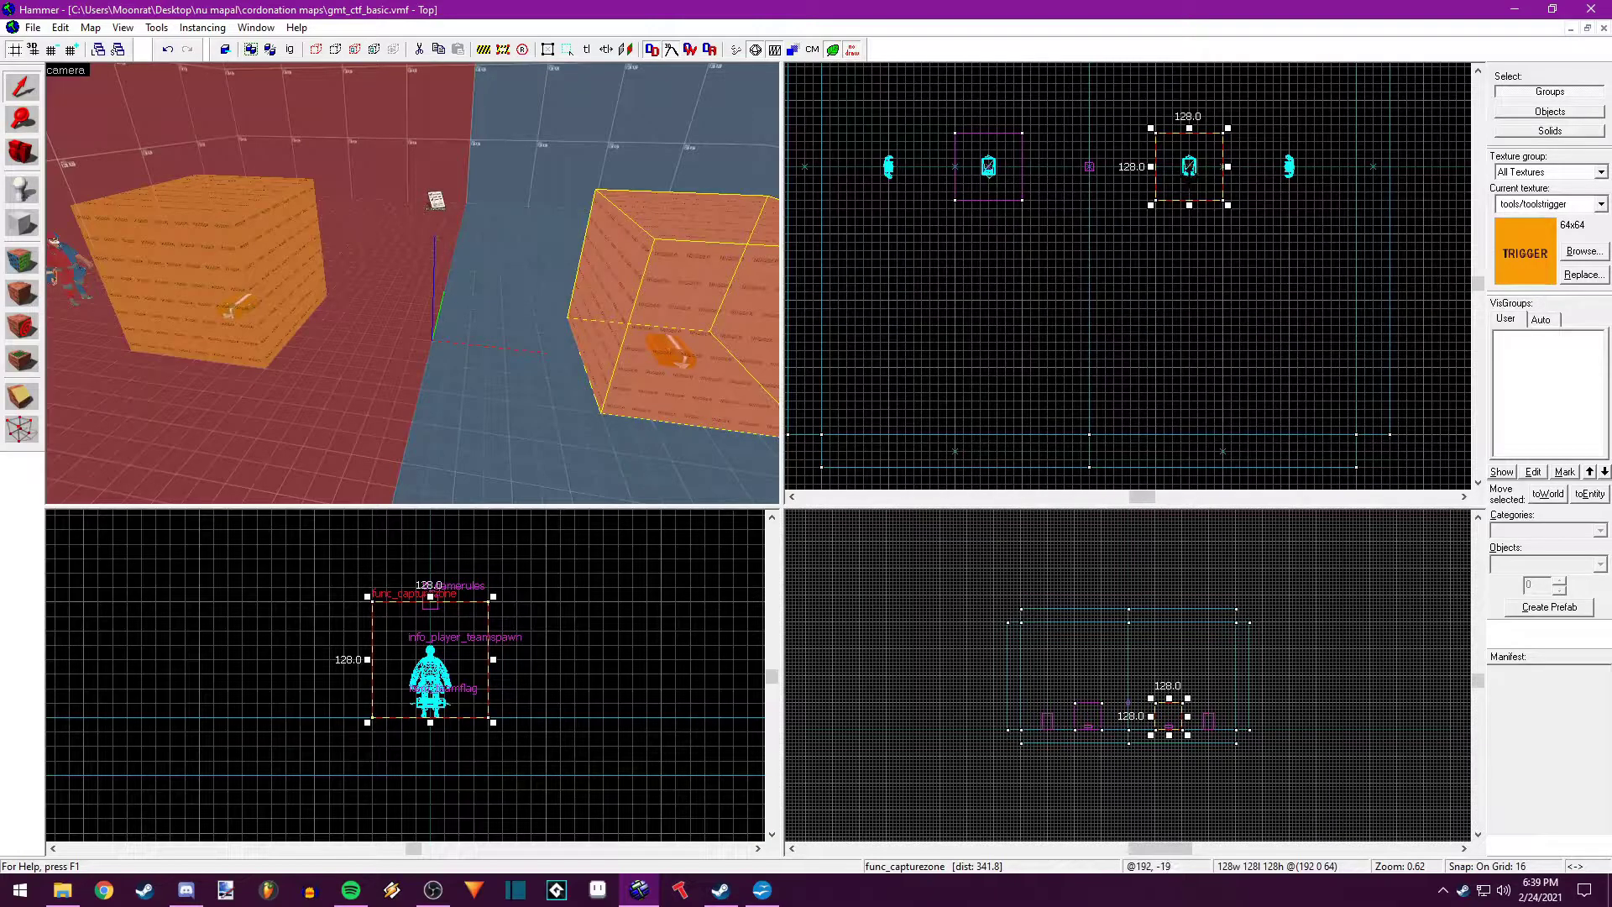
Place a 256 × 256 × 128 copy of the blue capture zone brush across the centre line at 0 -384 64, away from the flags
mouse_move(1191, 177)
mouse_down()
mouse_move(1057, 340)
mouse_move(1158, 436)
mouse_up()
key(z)
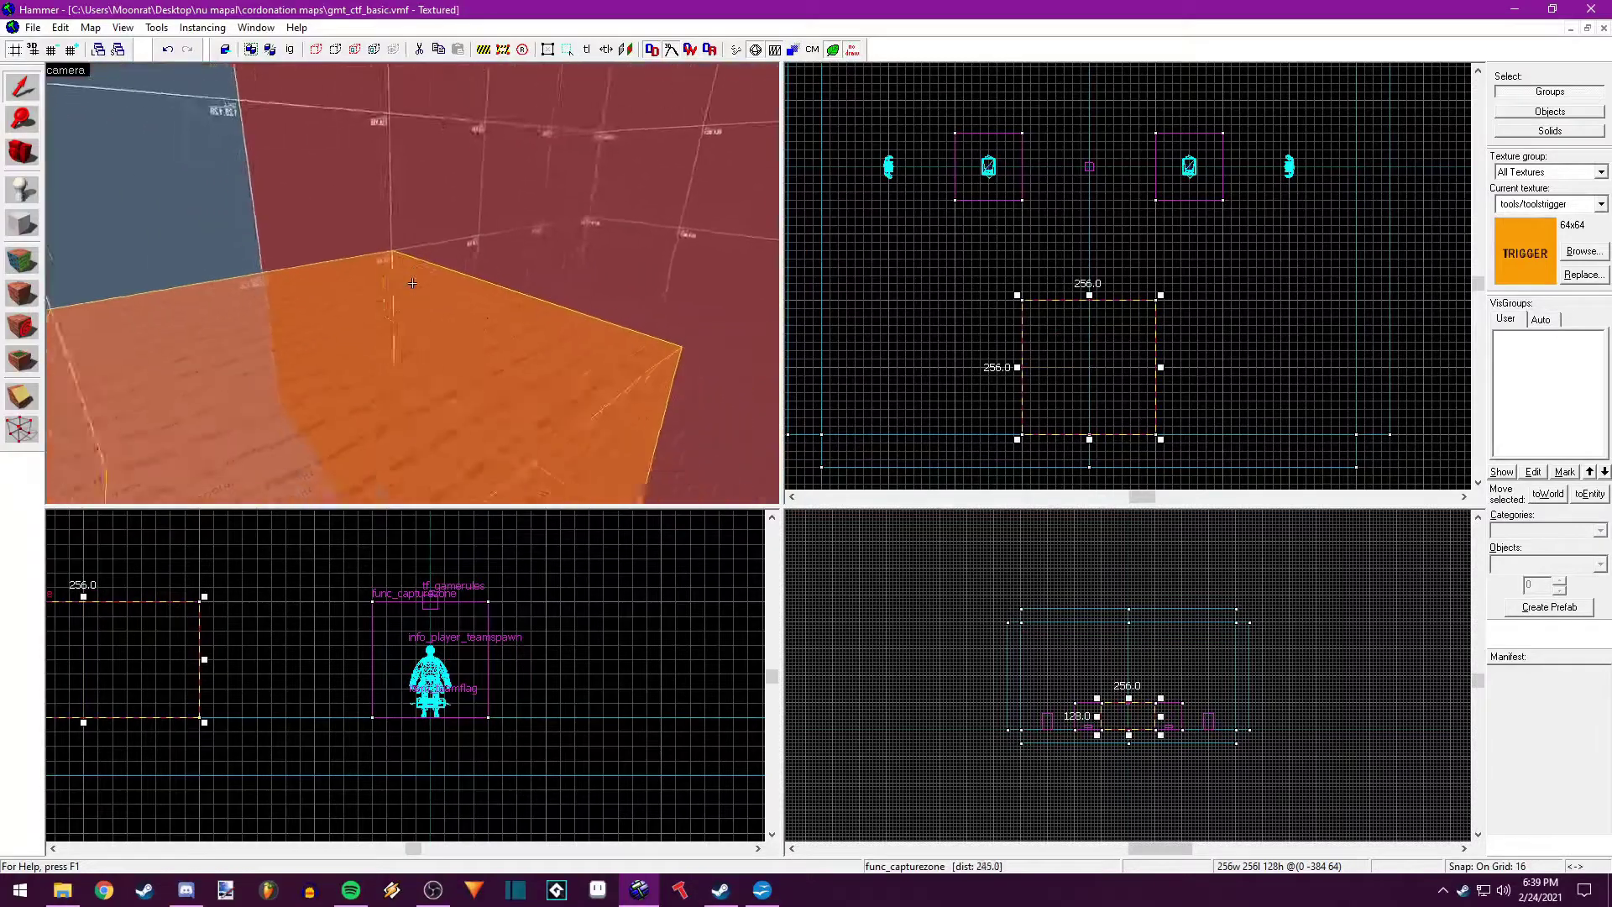
key(s)
key(z)
Change the class of the 256 × 256 × 128 trigger brush from func_capturezone to func_respawnflag
double_click(411, 280)
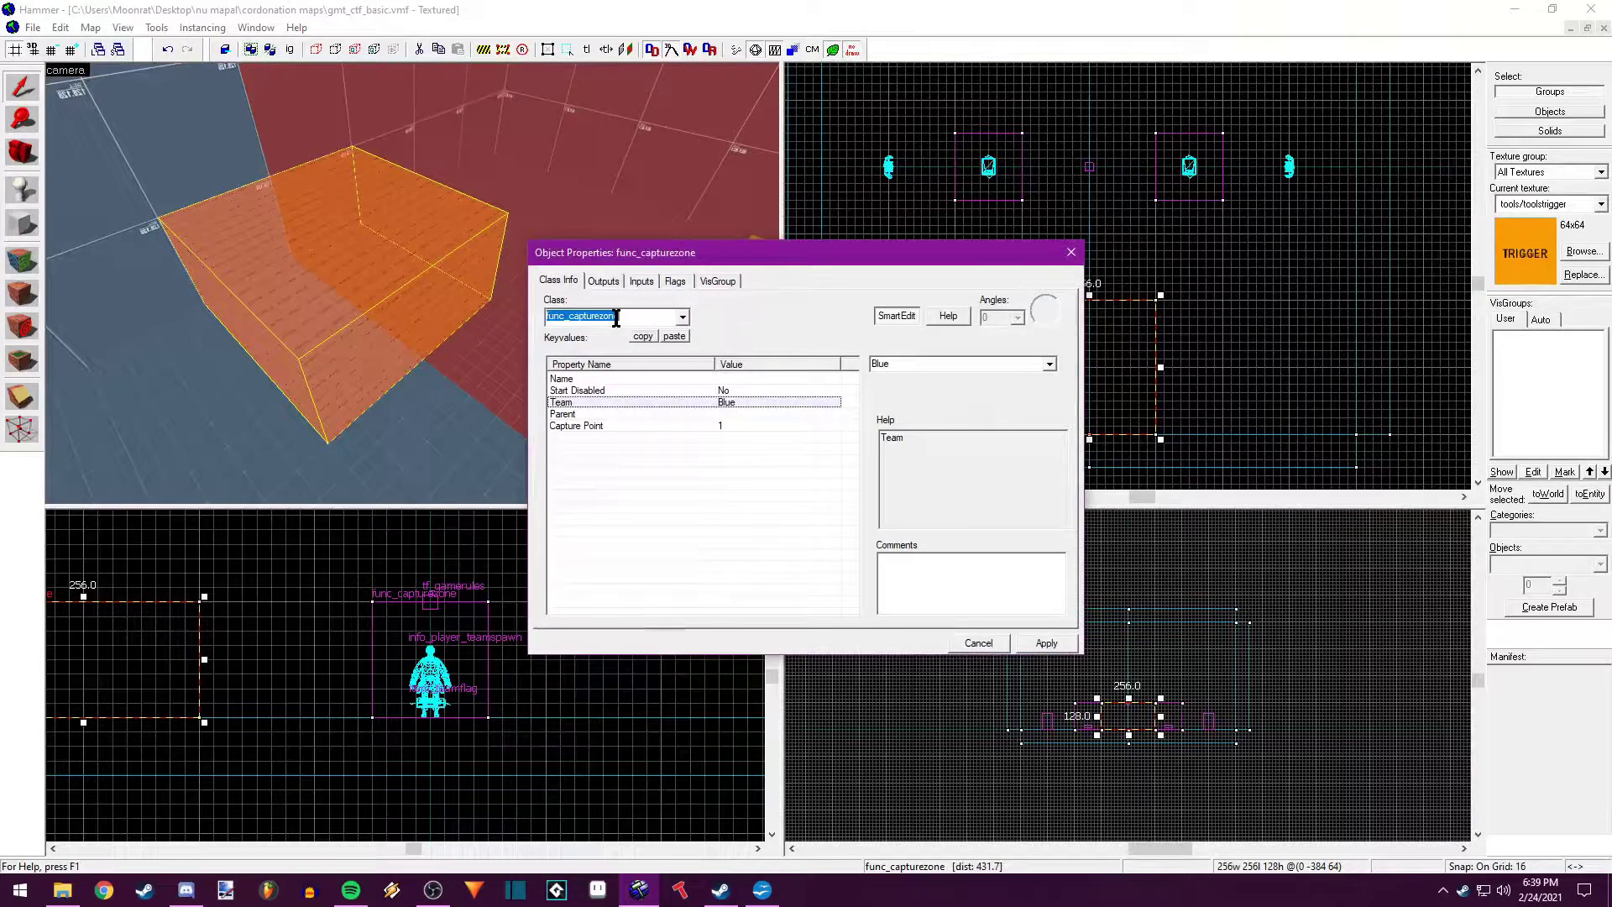
text(flag)
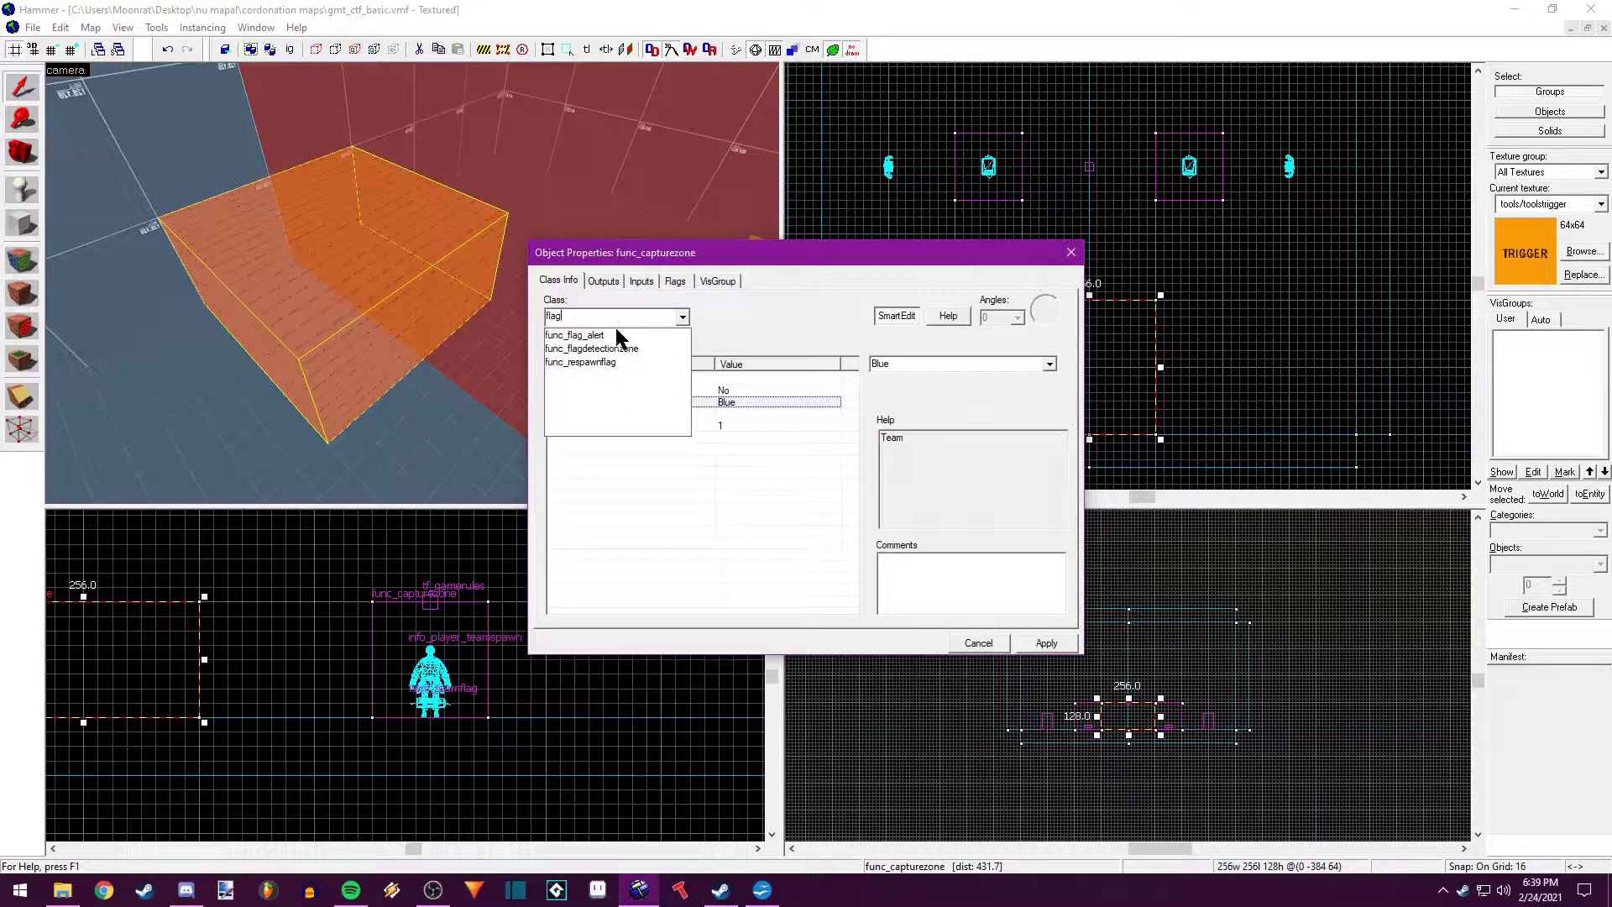
click(625, 362)
click(1037, 644)
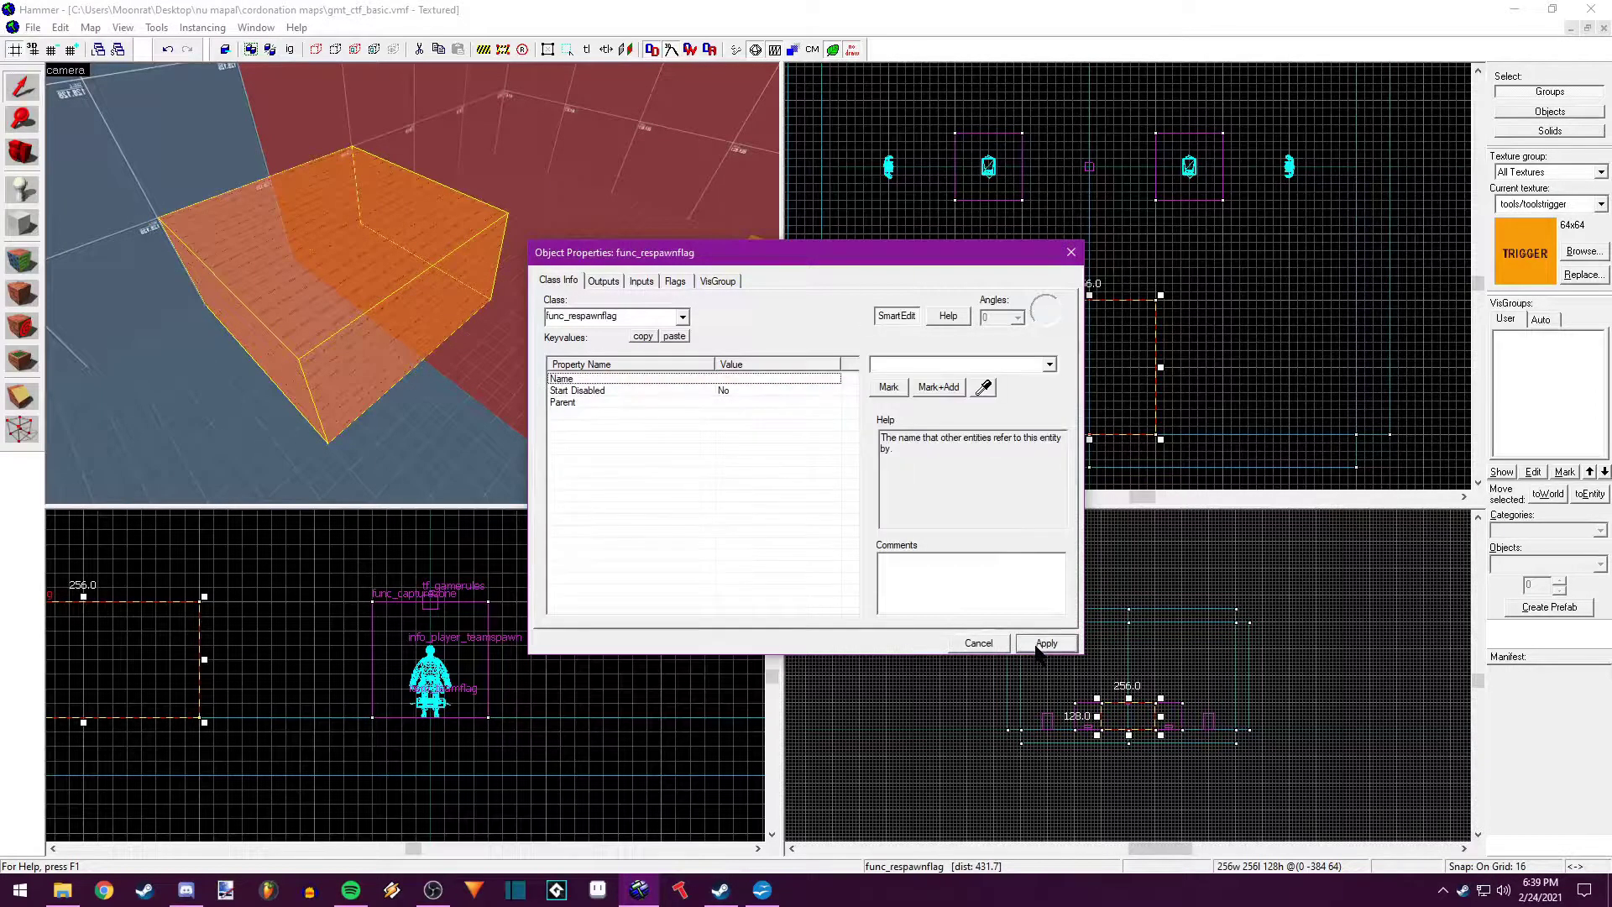
click(1072, 252)
click(989, 287)
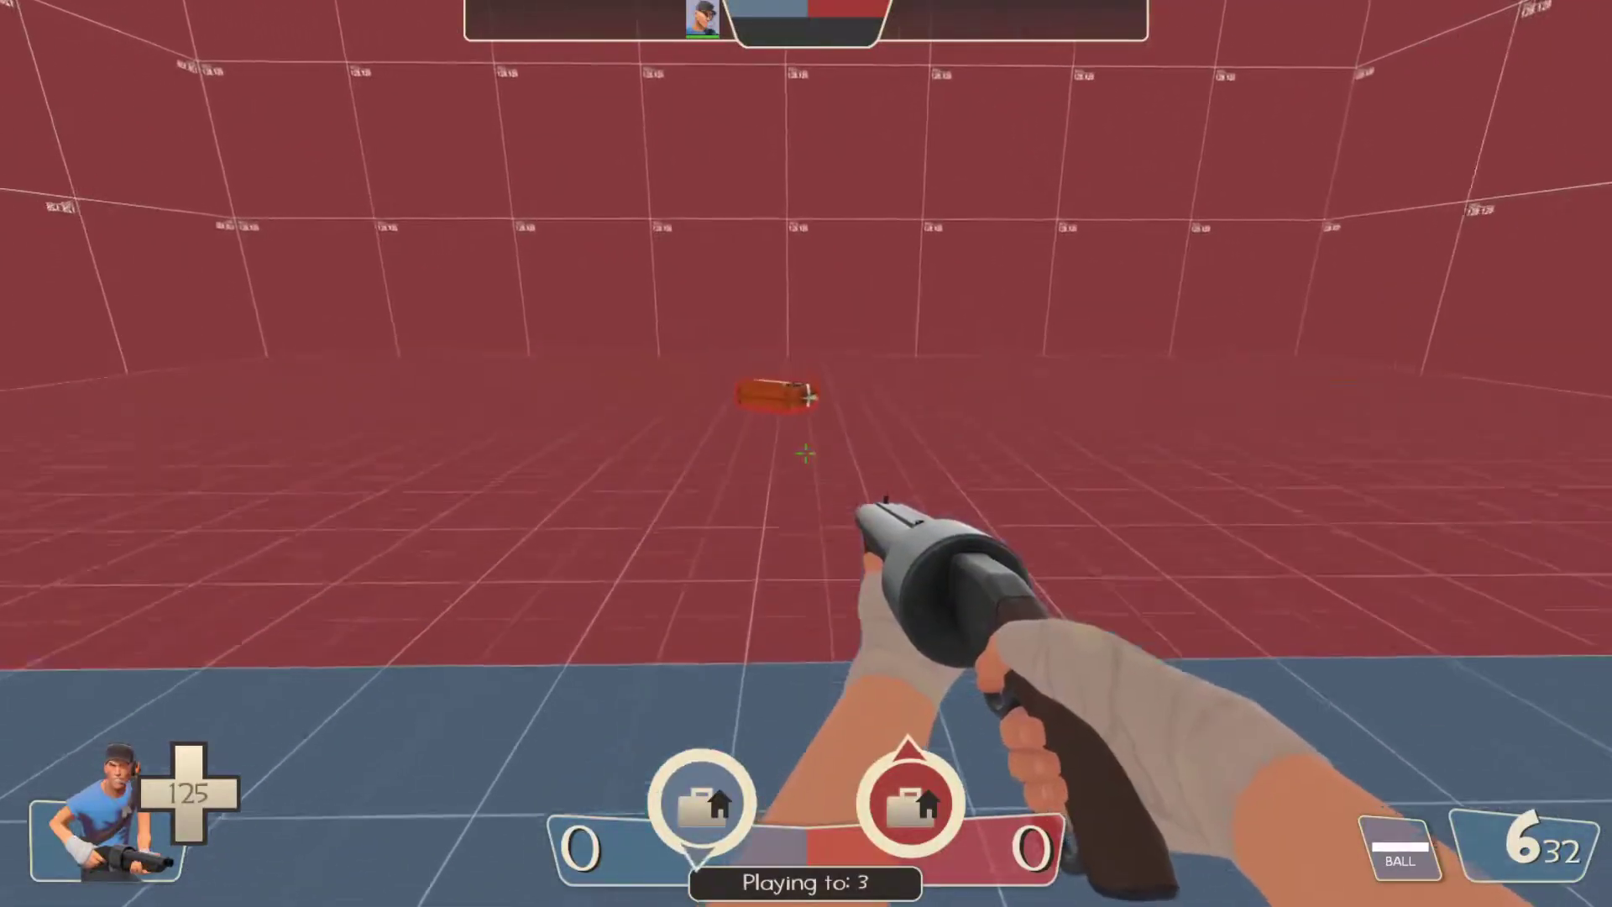
Switch to Team Fortress 2 and test carrying the red intelligence into the func_respawnflag area
key(w)
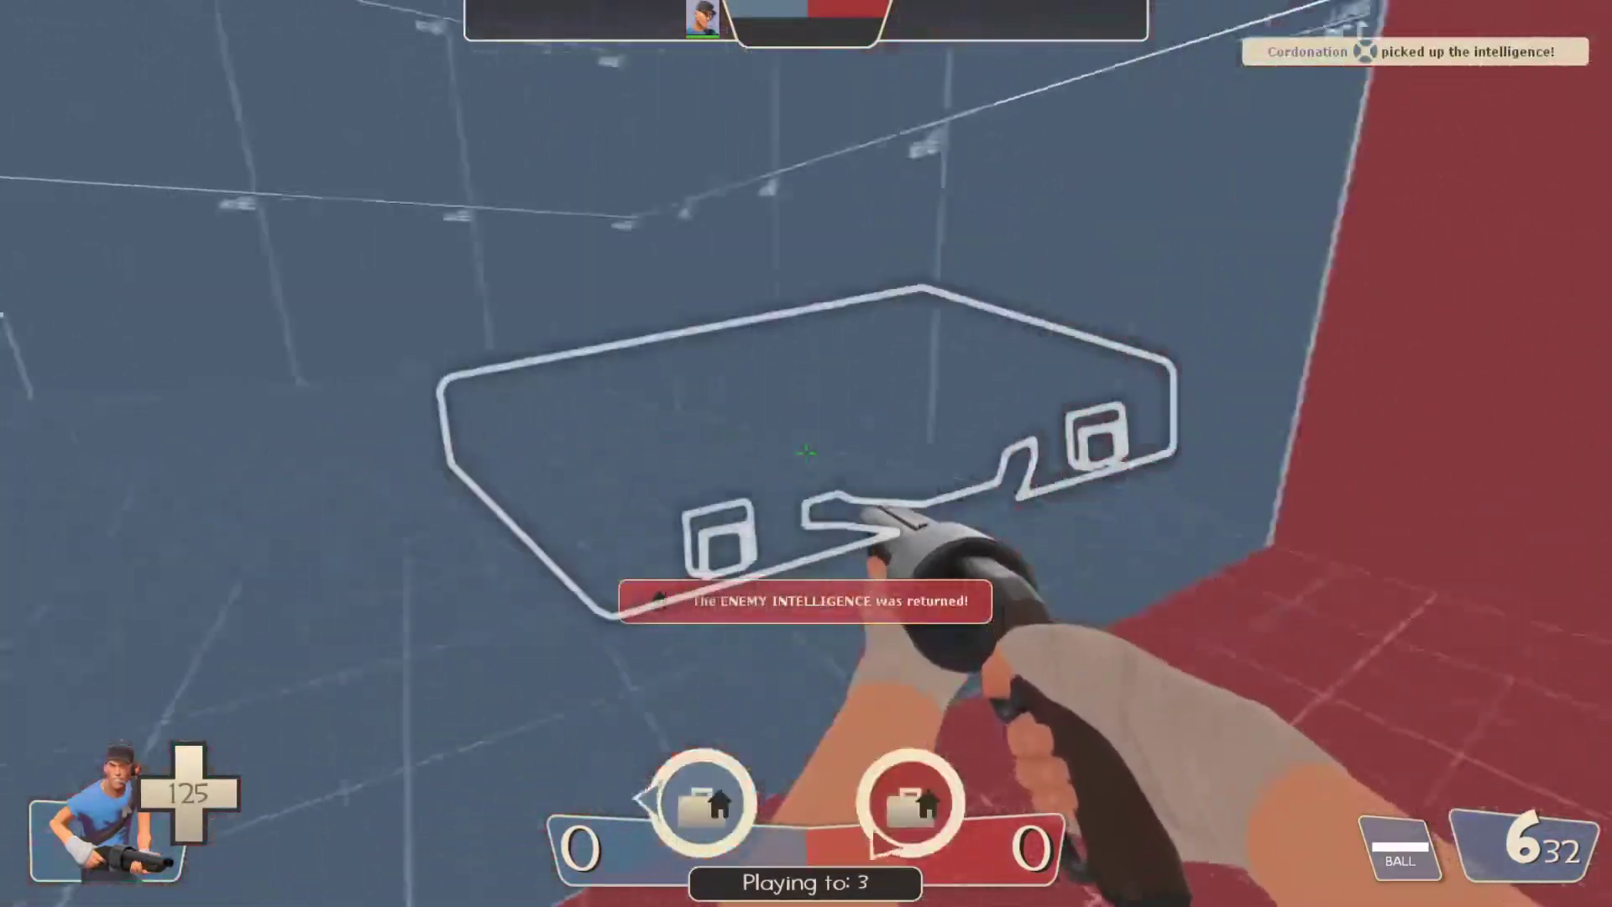
key(a)
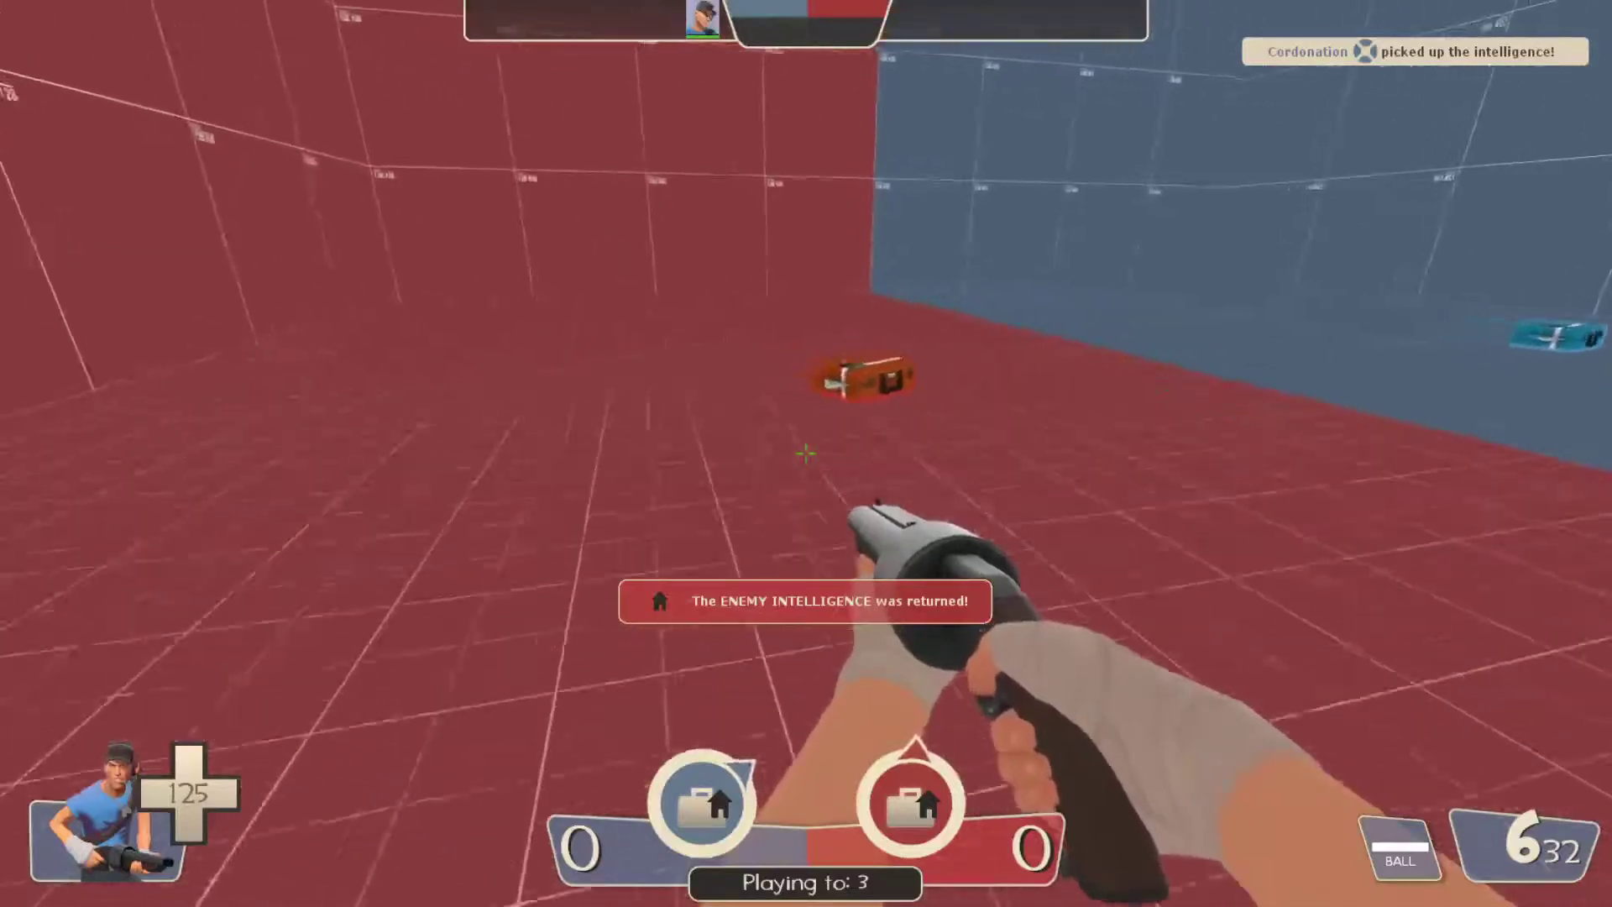
key(w)
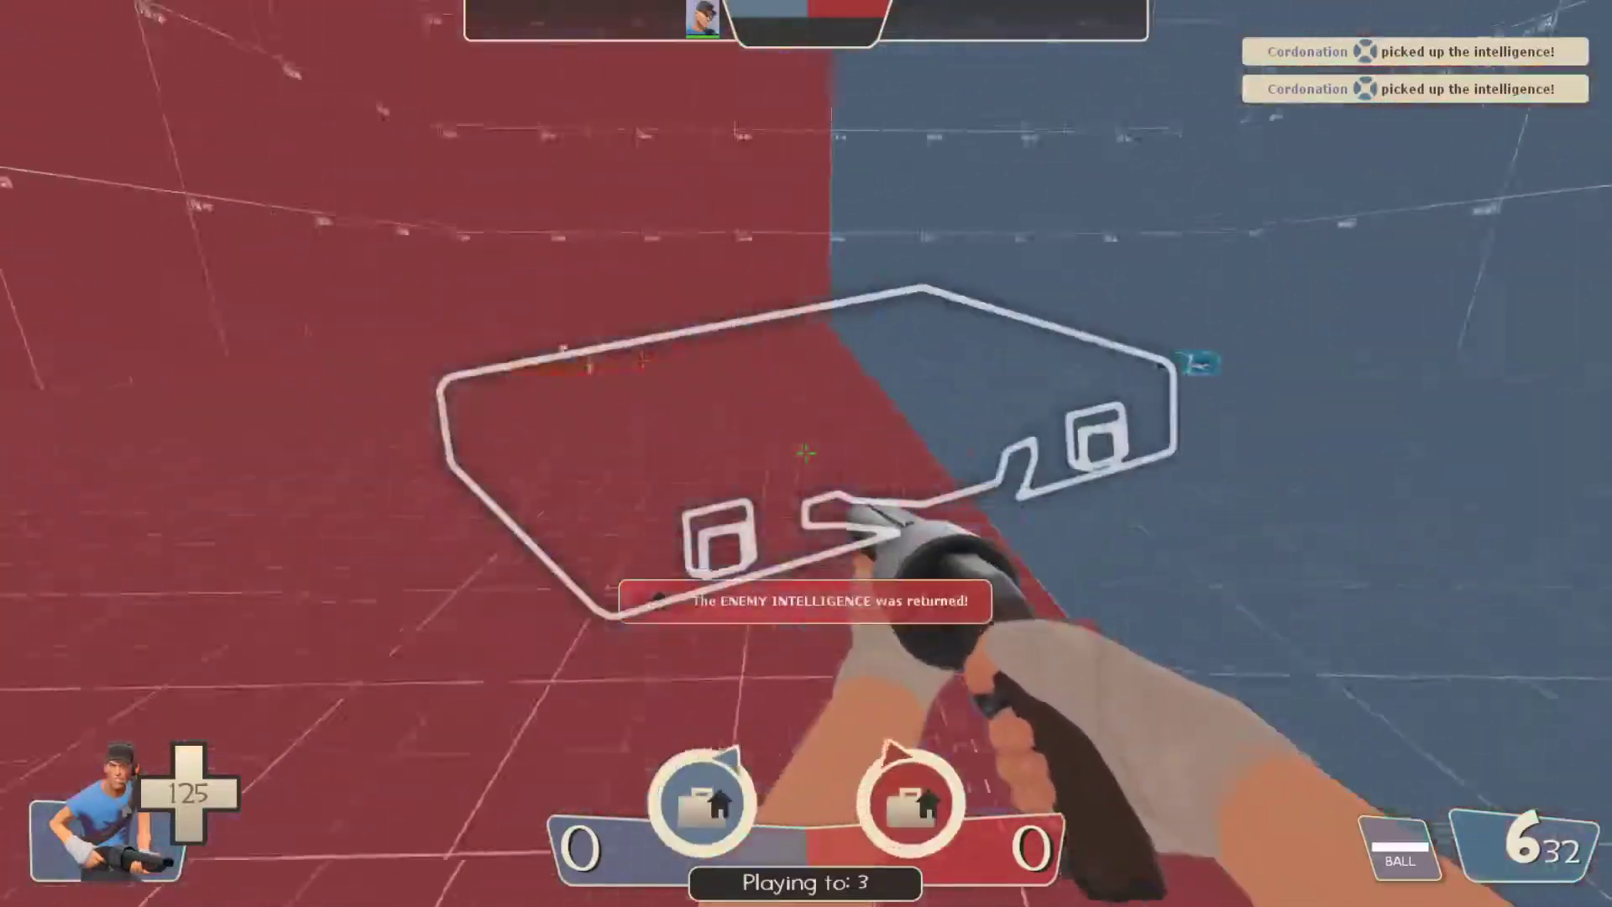
Test capturing the red intelligence at the blue capture zone, and pick the red intelligence up again for another run
key(w)
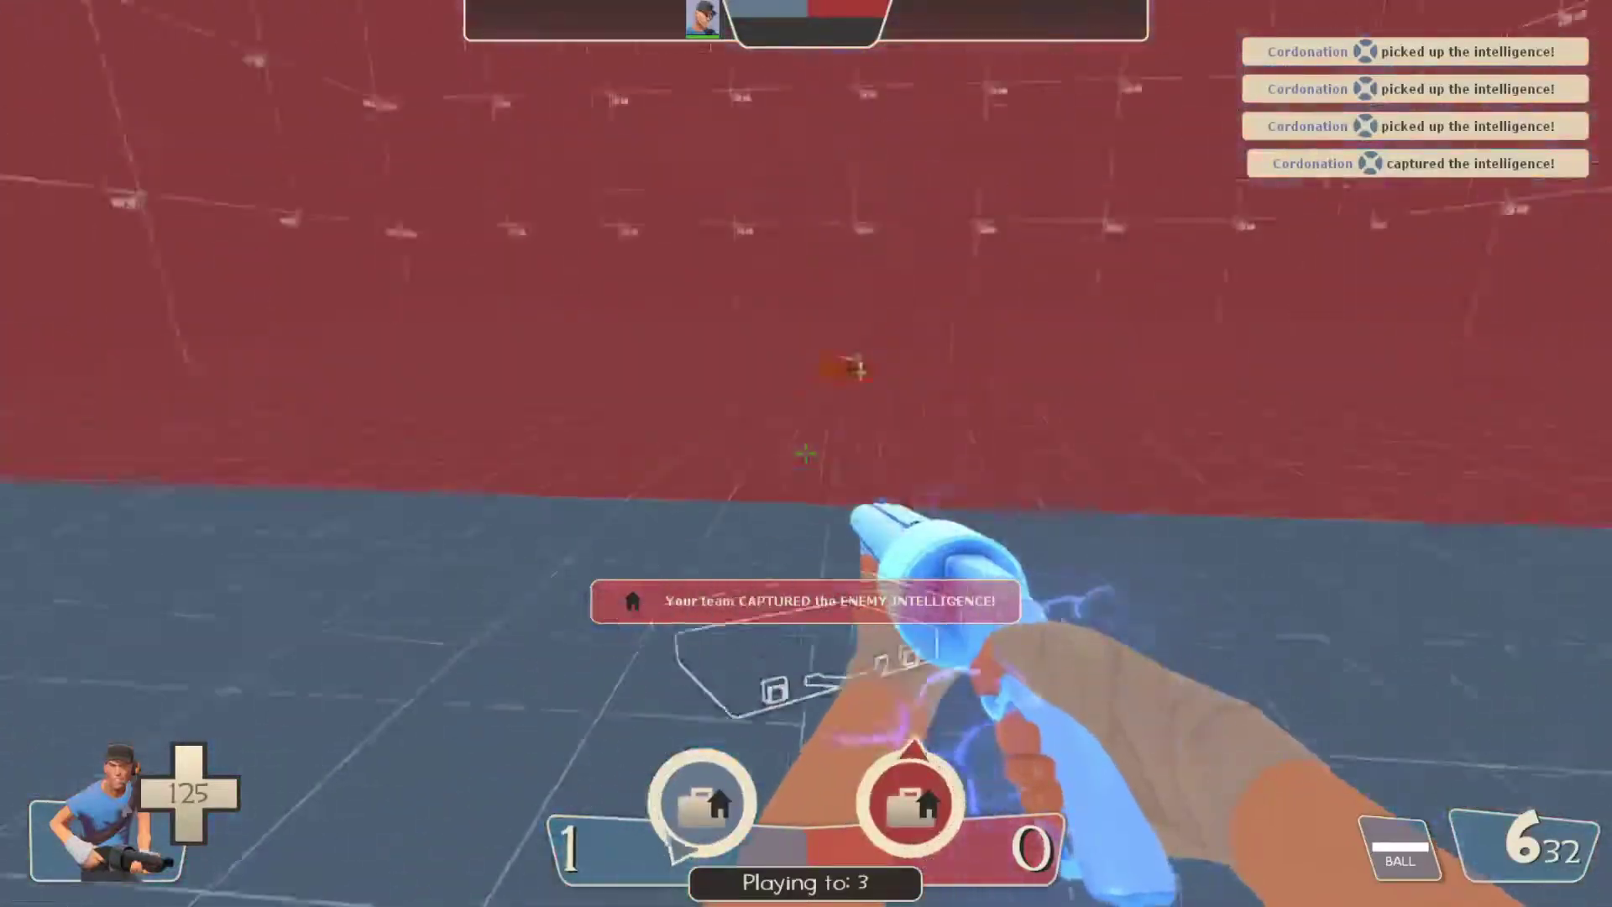
click(806, 453)
click(806, 453)
key(w)
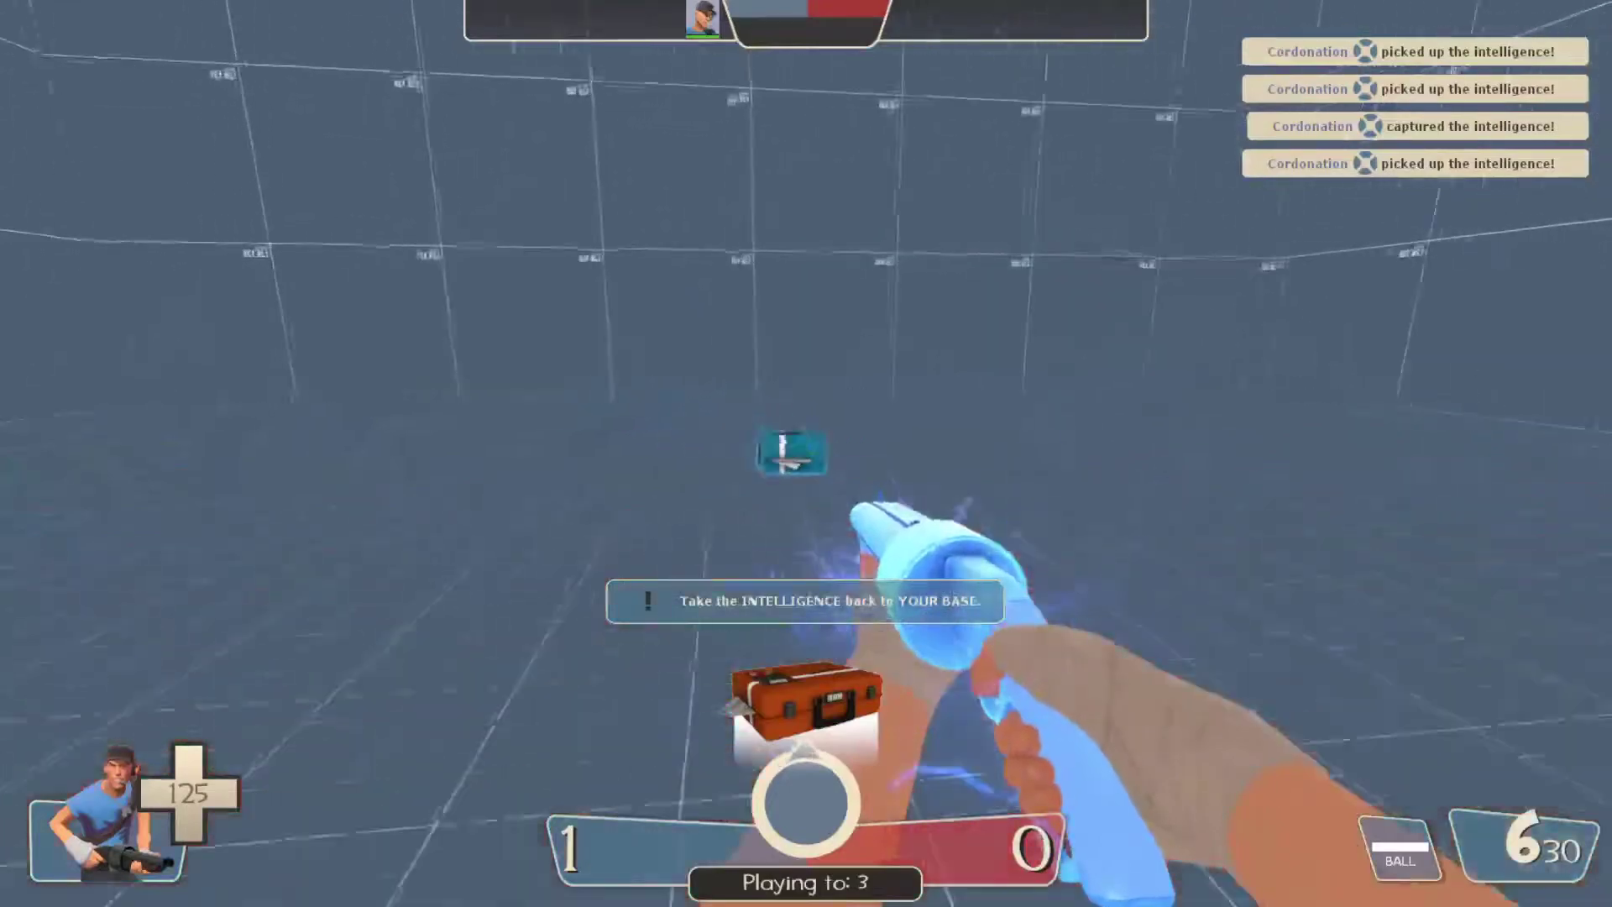